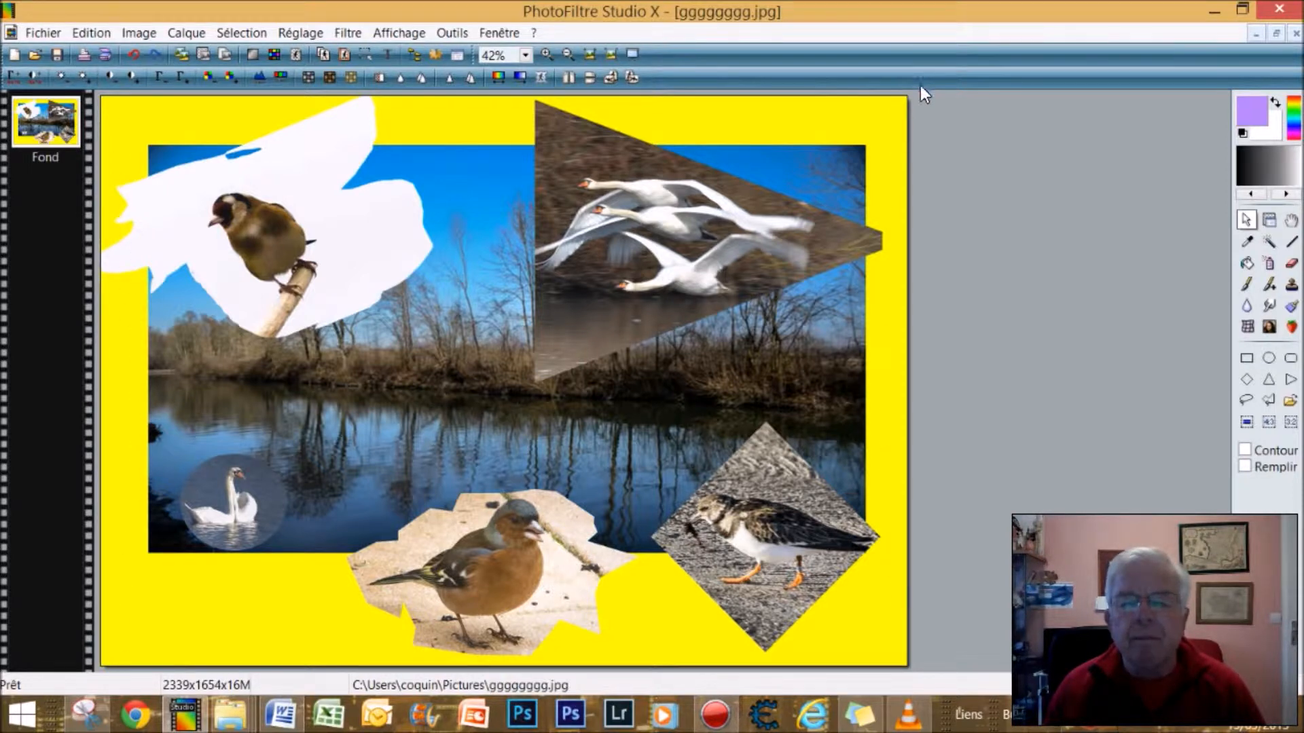
# Load the PF-Pinceau mask from the Masks folder into PhotoMasque for the bird collage.
pyautogui.click(540, 76)
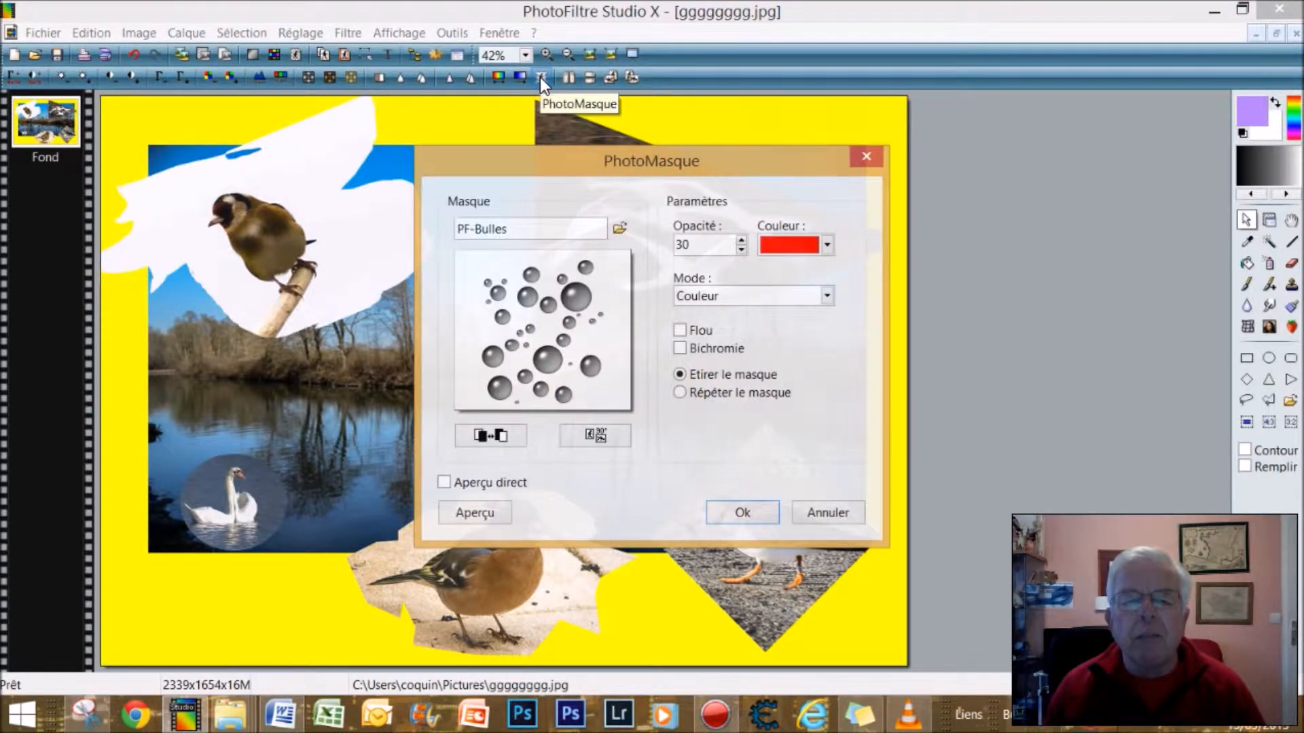
pyautogui.click(620, 229)
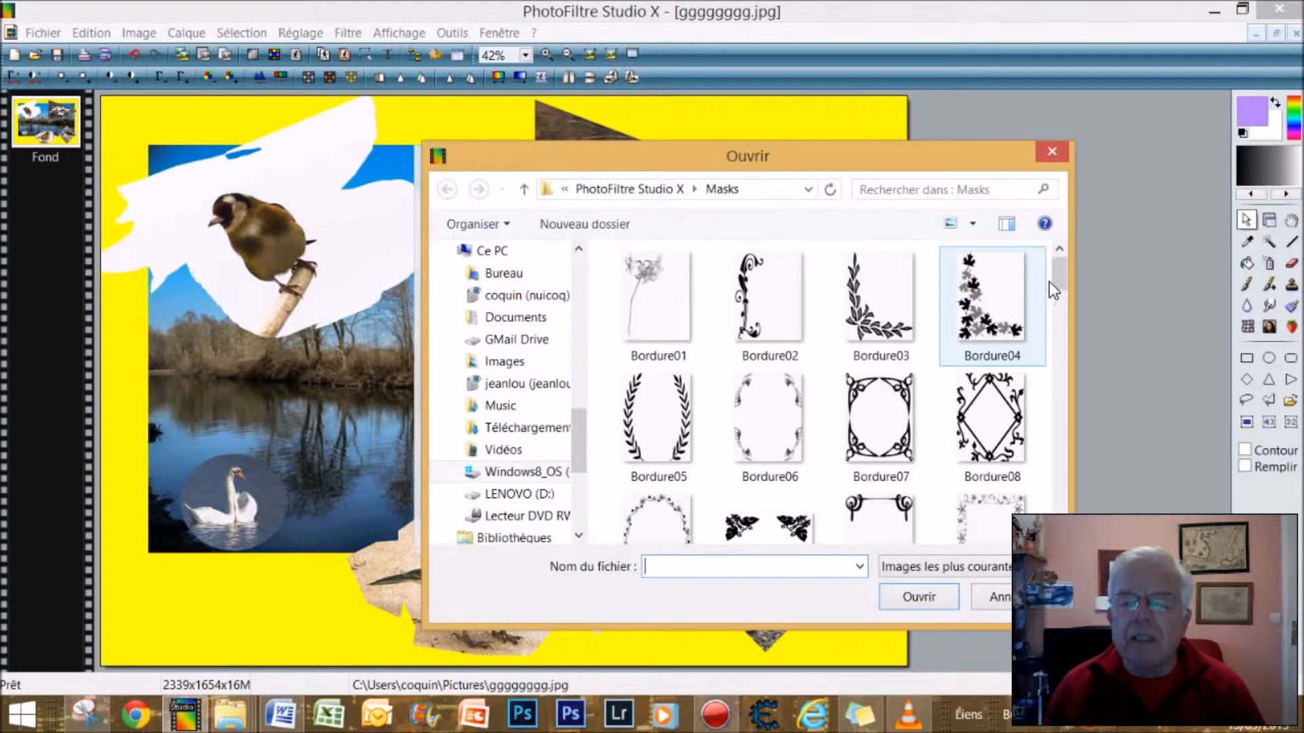
pyautogui.moveTo(1060, 274); pyautogui.dragTo(1049, 368)
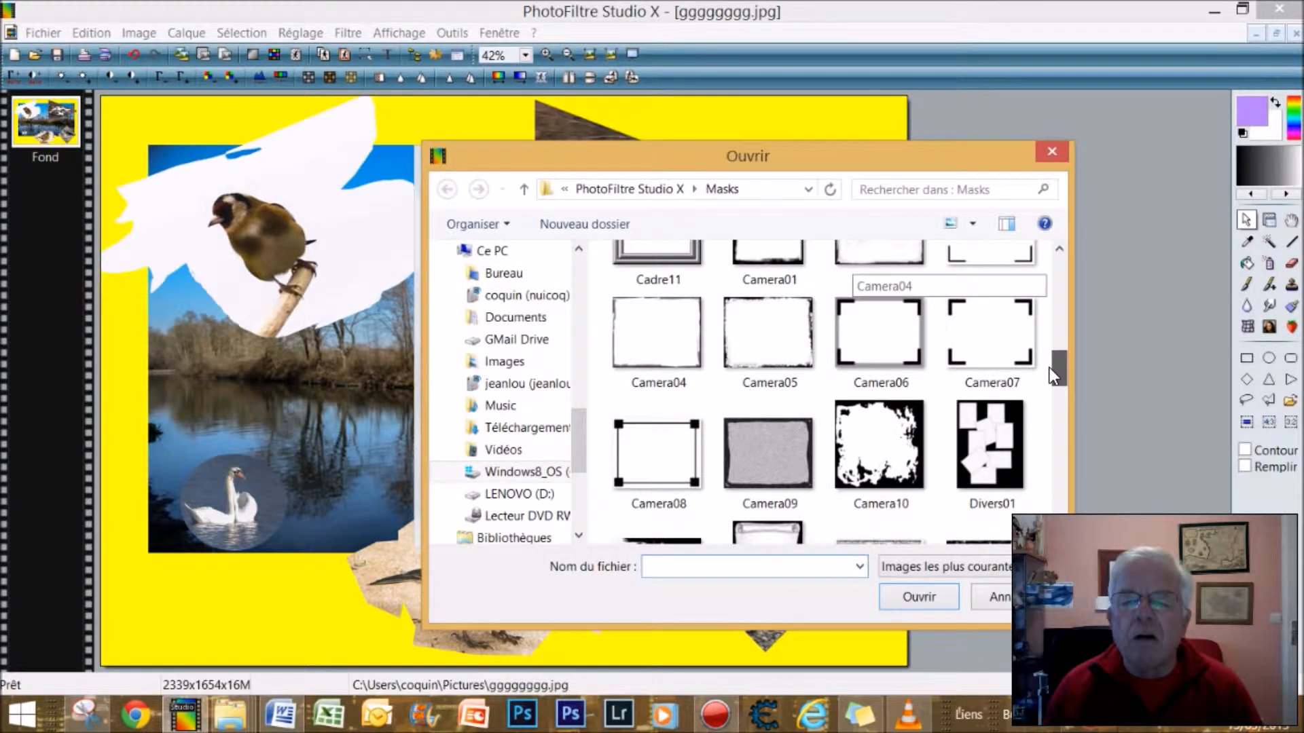
pyautogui.moveTo(1059, 360); pyautogui.dragTo(1051, 508)
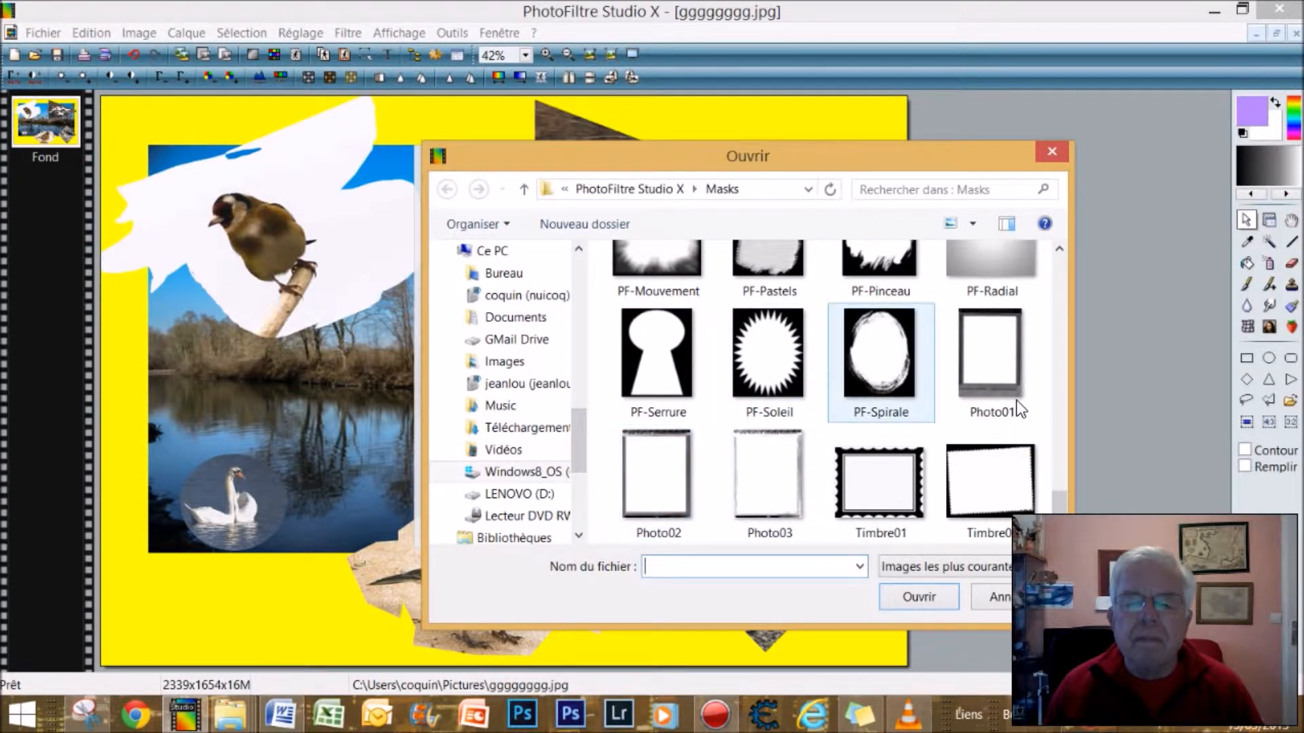
pyautogui.moveTo(1056, 495); pyautogui.dragTo(1065, 479)
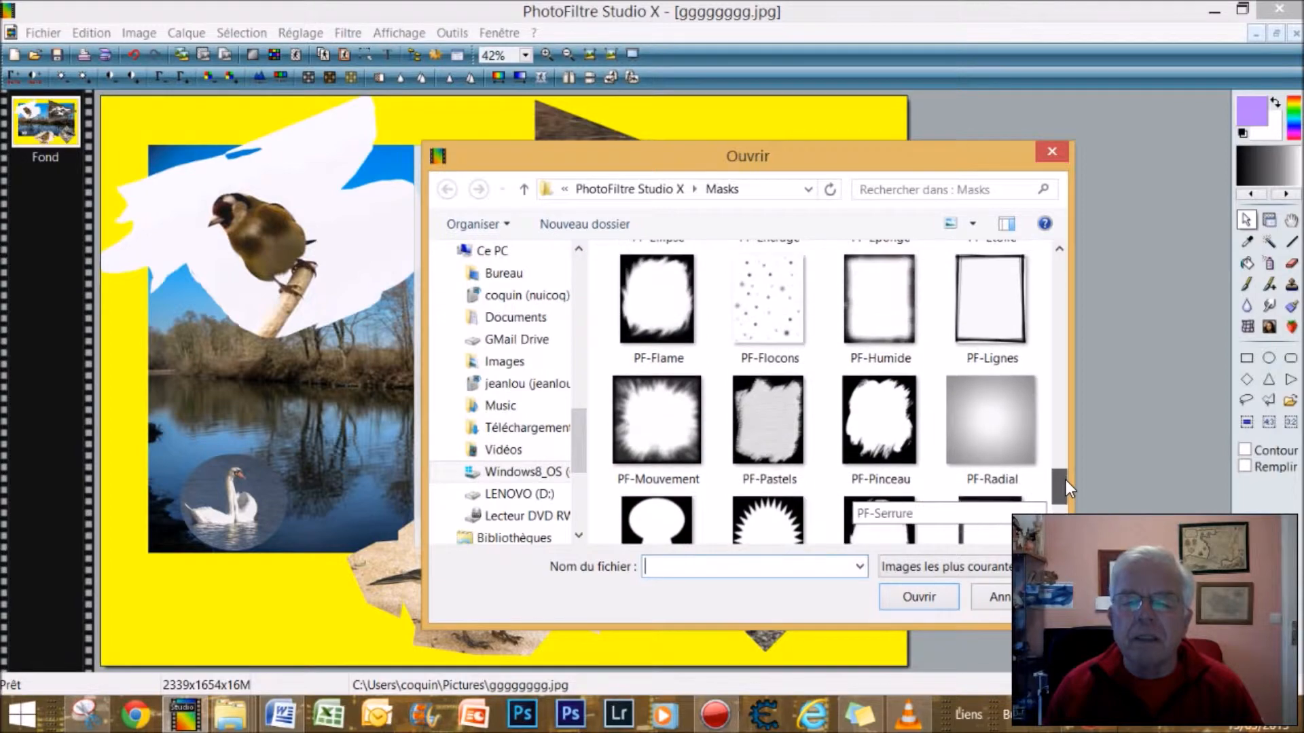
pyautogui.click(882, 420)
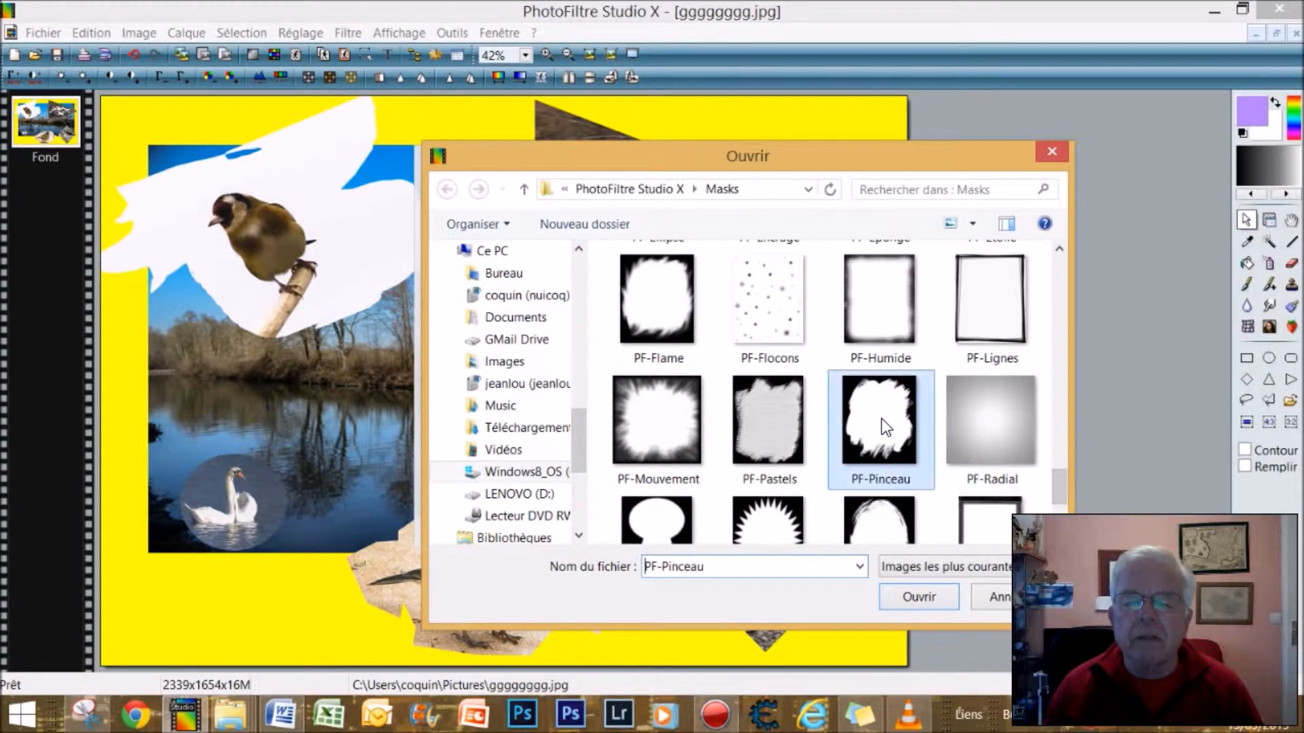
pyautogui.click(910, 597)
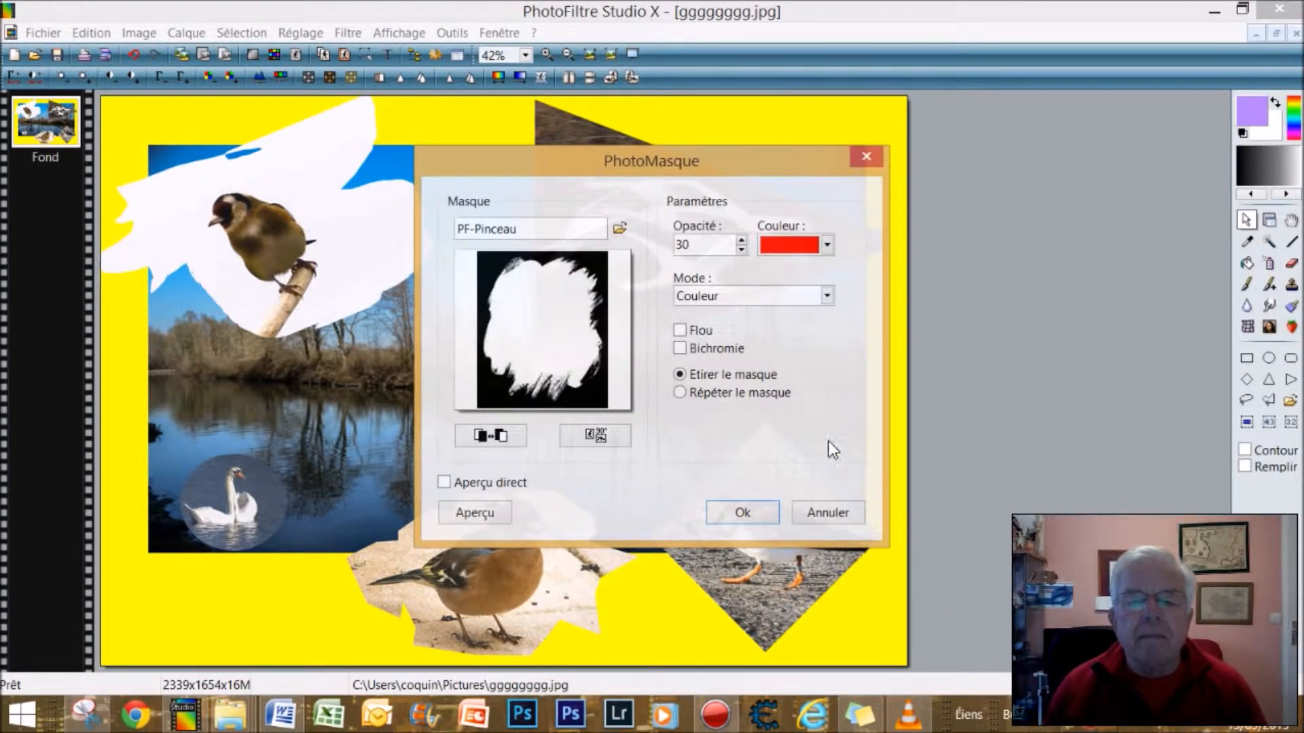
# Rotate the PF-Pinceau mask to landscape and apply it to the collage in red at 25 opacity.
pyautogui.click(597, 435)
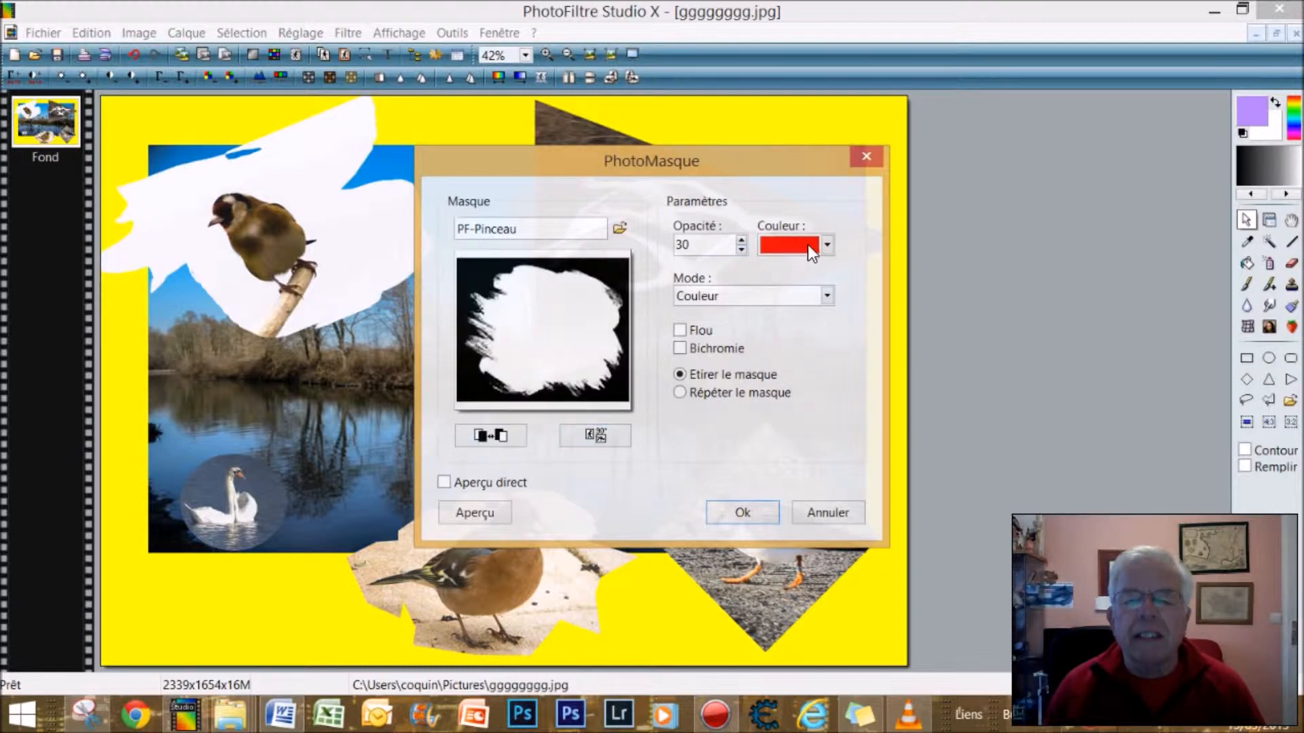
pyautogui.click(741, 249)
pyautogui.click(741, 249)
pyautogui.click(741, 249)
pyautogui.click(741, 249)
pyautogui.click(741, 248)
pyautogui.click(741, 249)
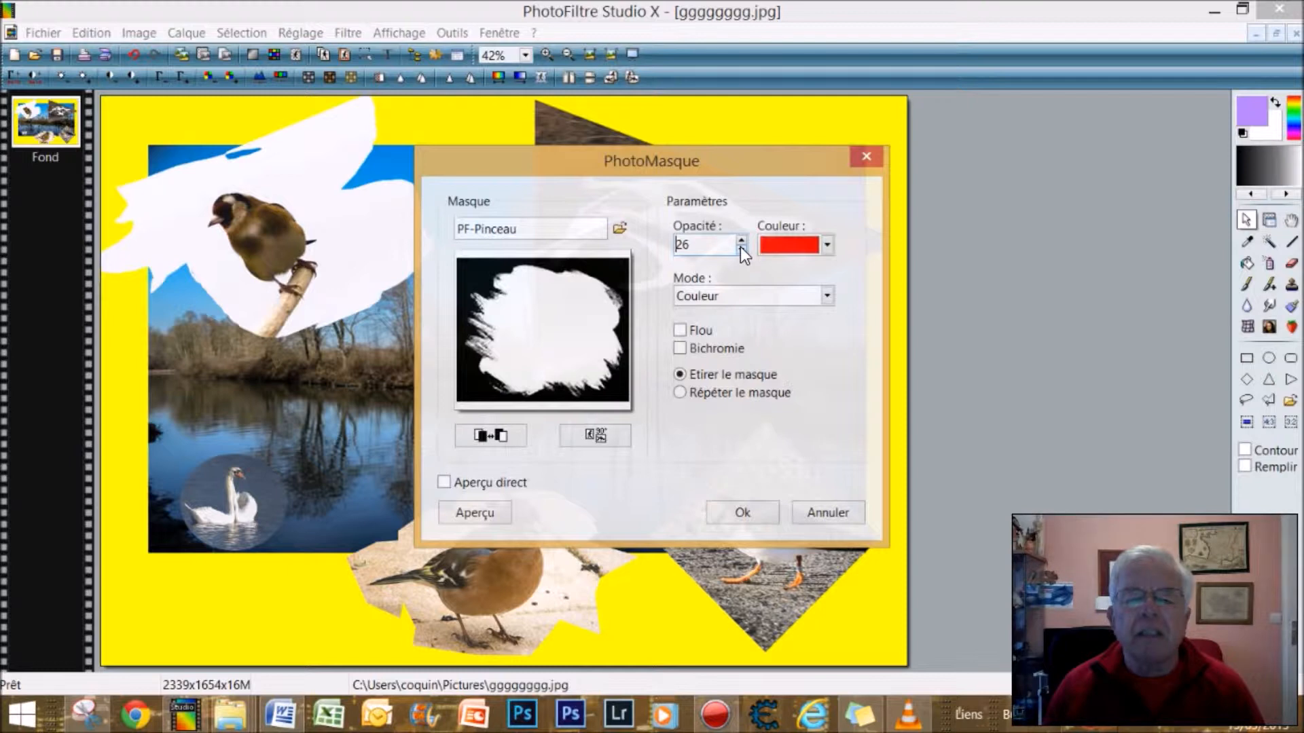
pyautogui.click(741, 248)
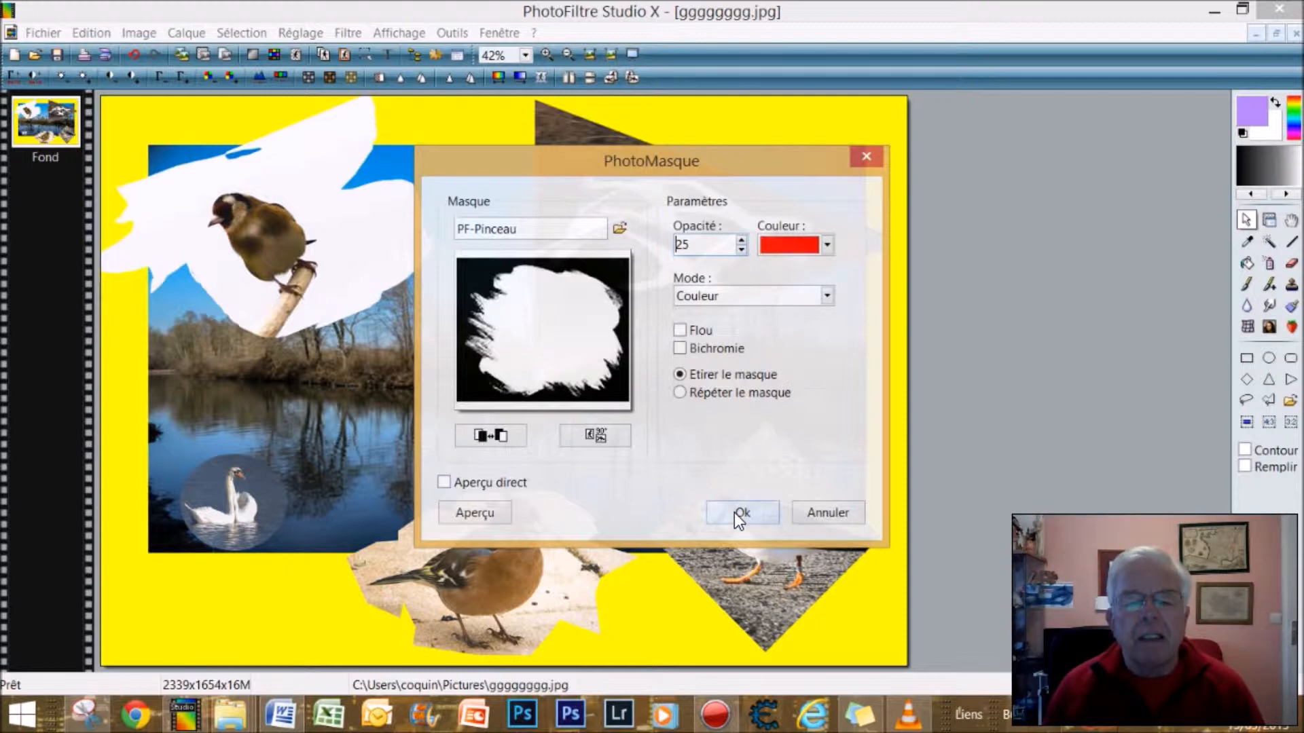
pyautogui.click(740, 517)
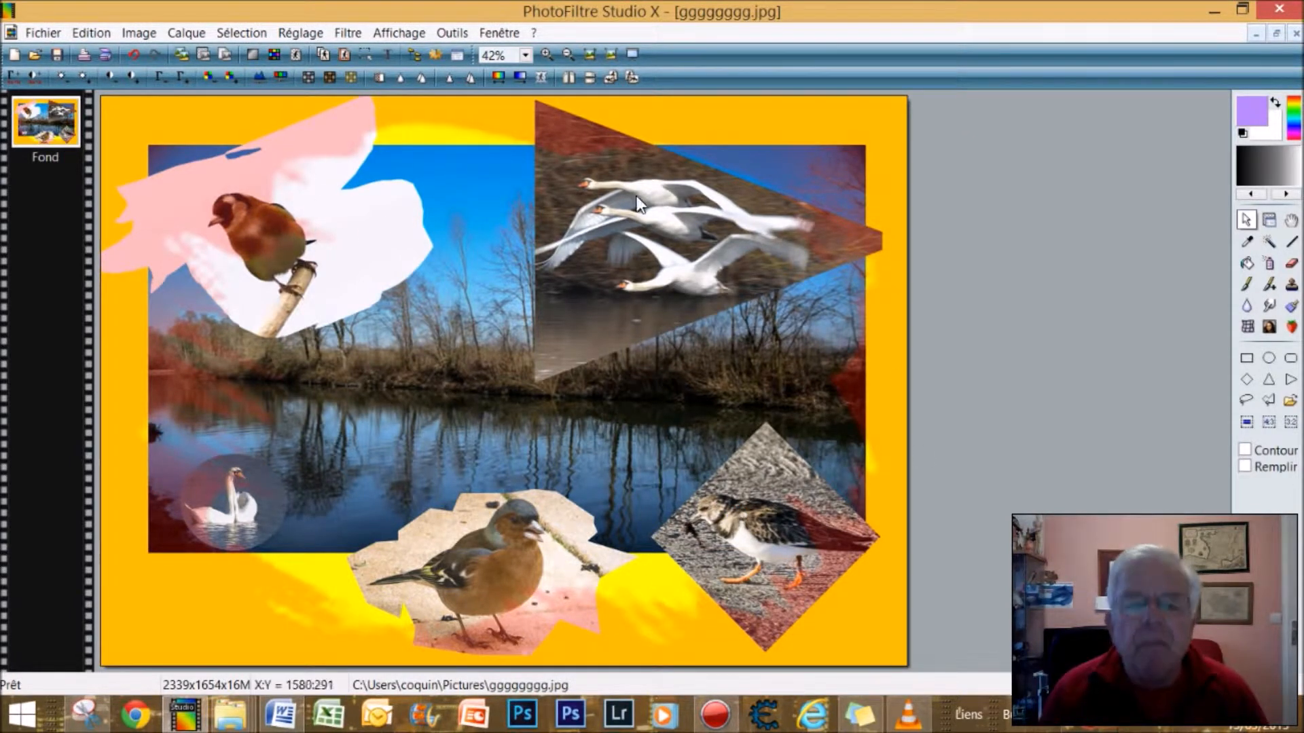
# Start another PhotoMasque on the collage and load the PF-Bulles mask.
pyautogui.click(538, 78)
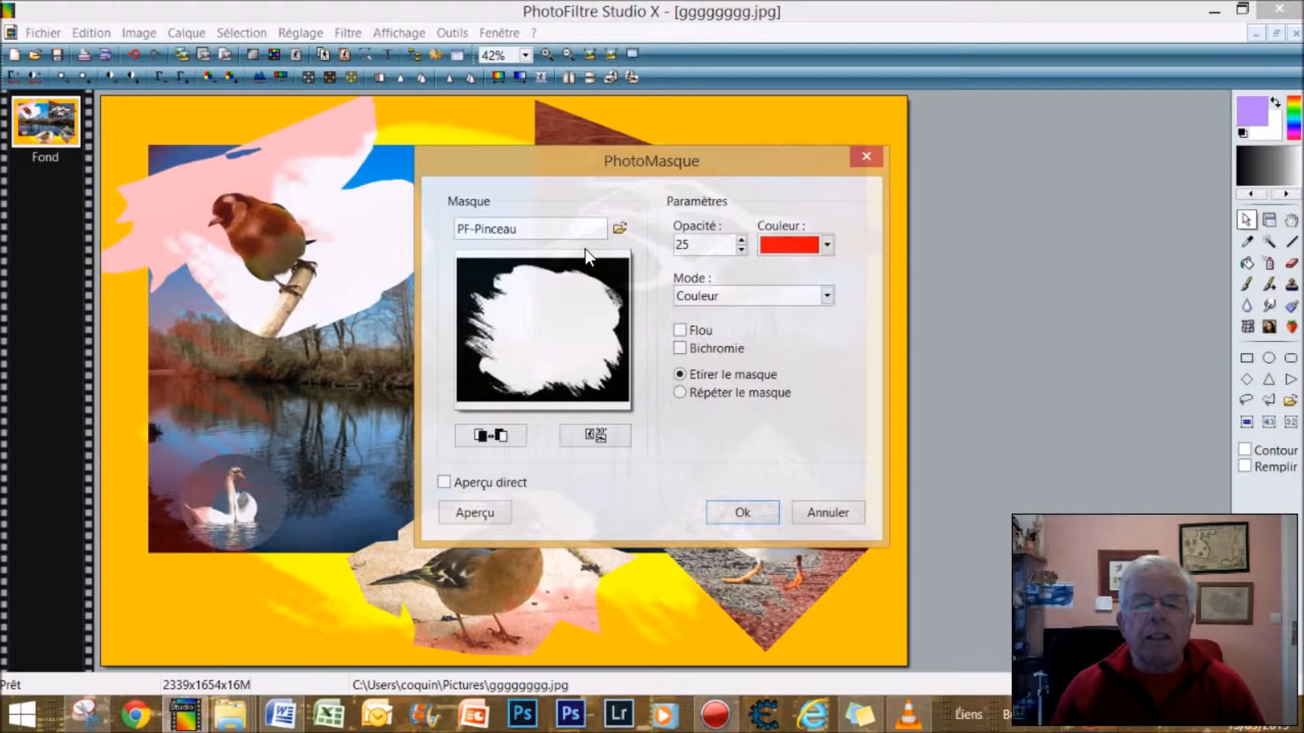
pyautogui.click(619, 229)
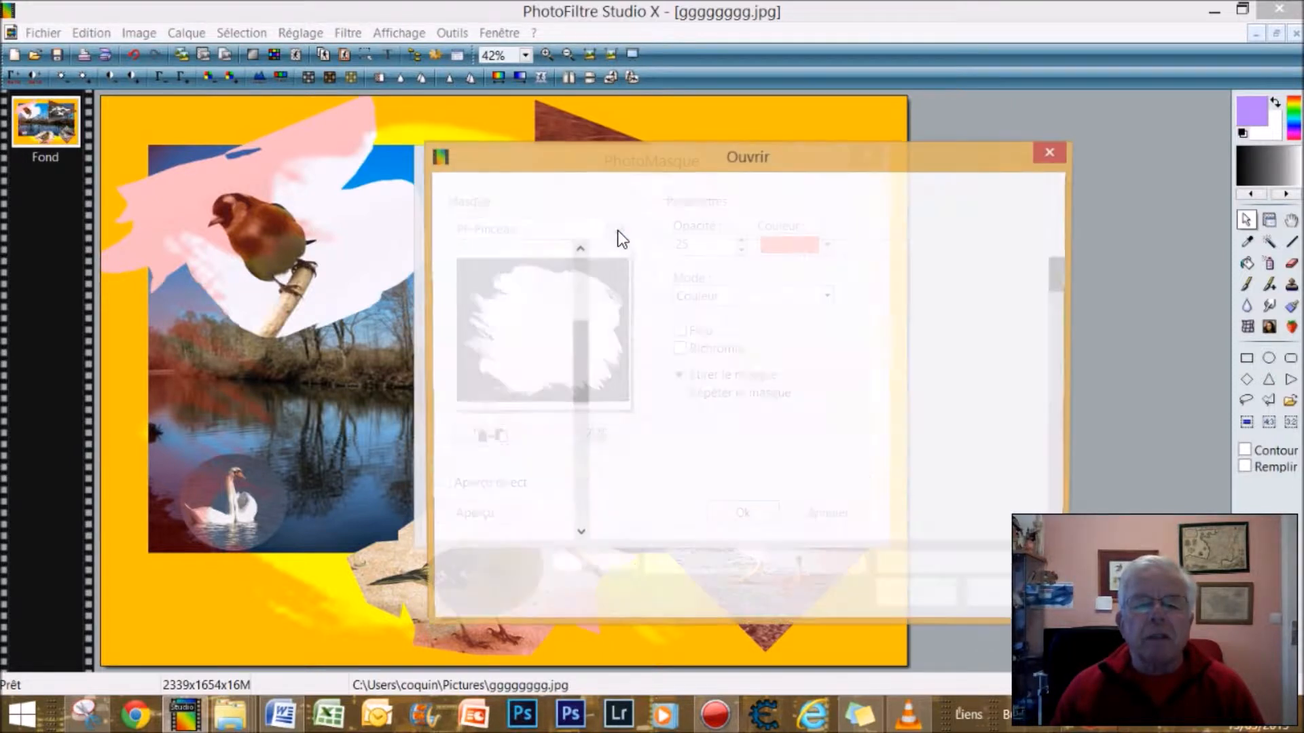
pyautogui.moveTo(1057, 275); pyautogui.dragTo(1047, 423)
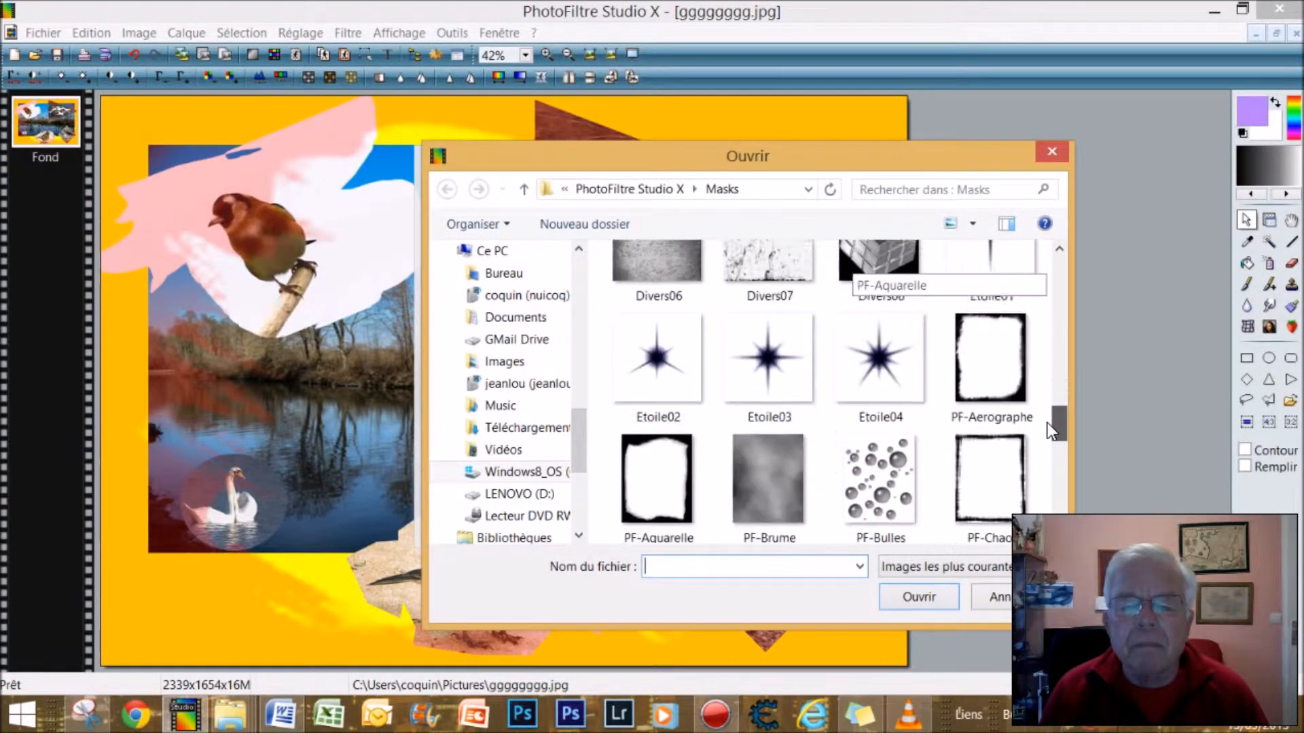
pyautogui.click(906, 466)
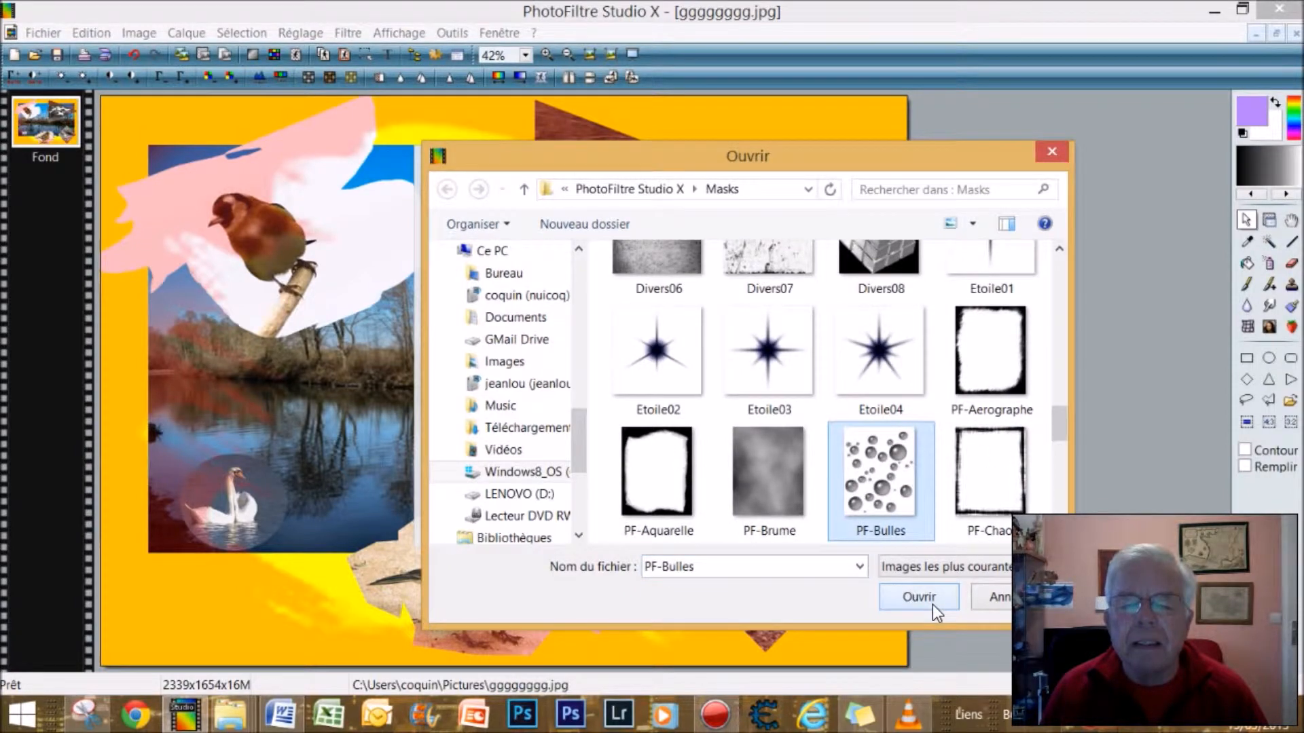
pyautogui.click(932, 604)
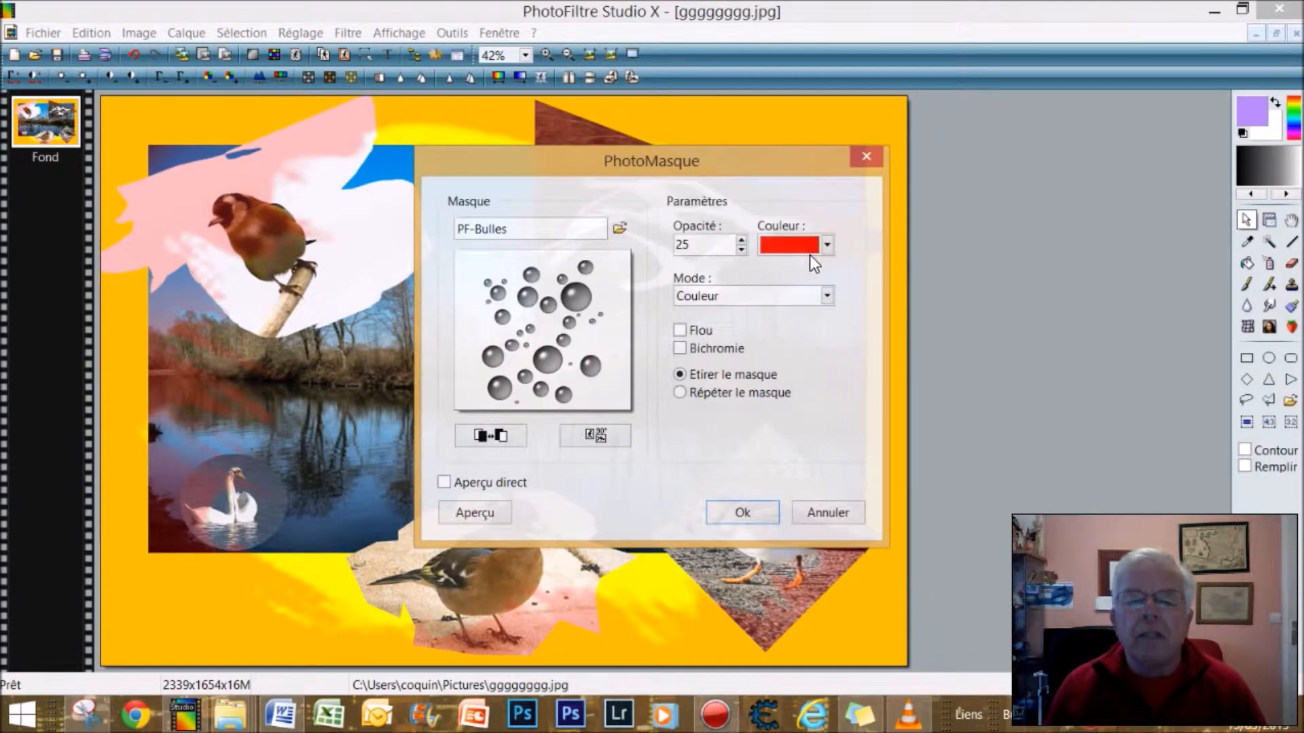
# Set the bubble mask's colour to cyan and enable Bichromie, keeping the Couleur mode.
pyautogui.click(827, 243)
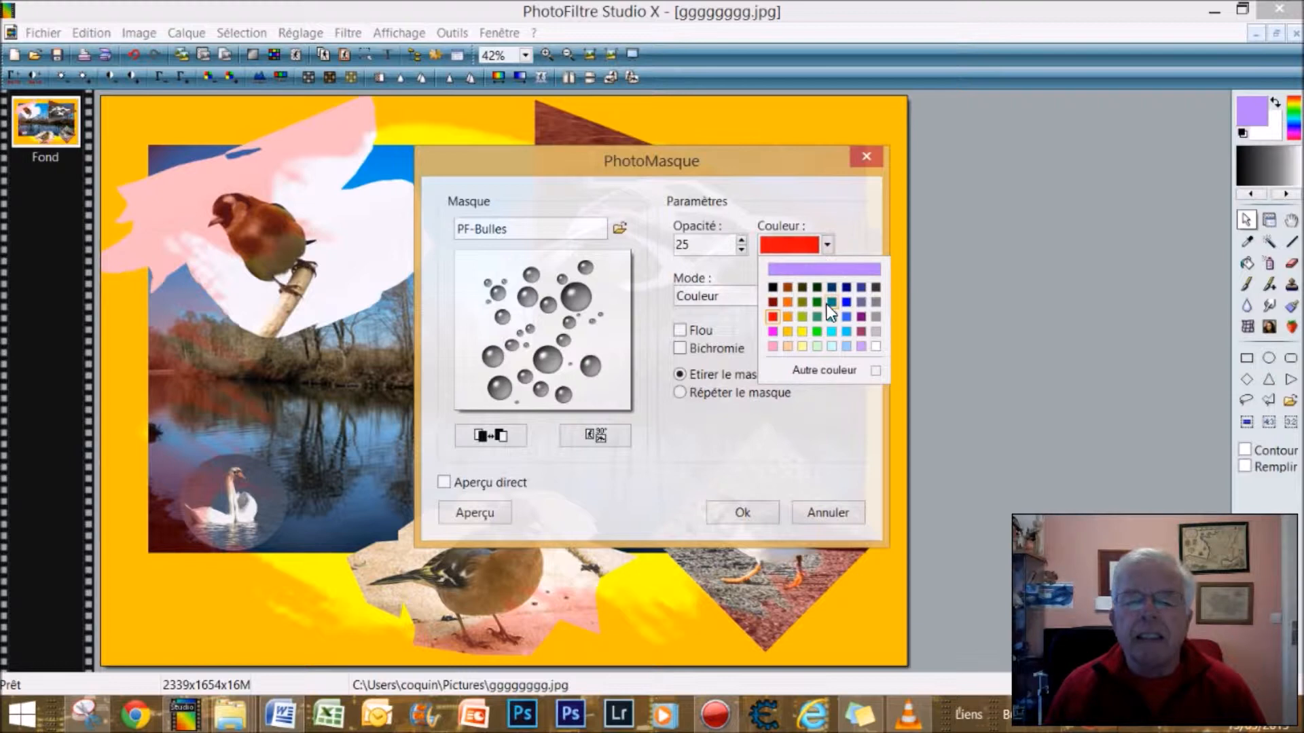
pyautogui.click(830, 328)
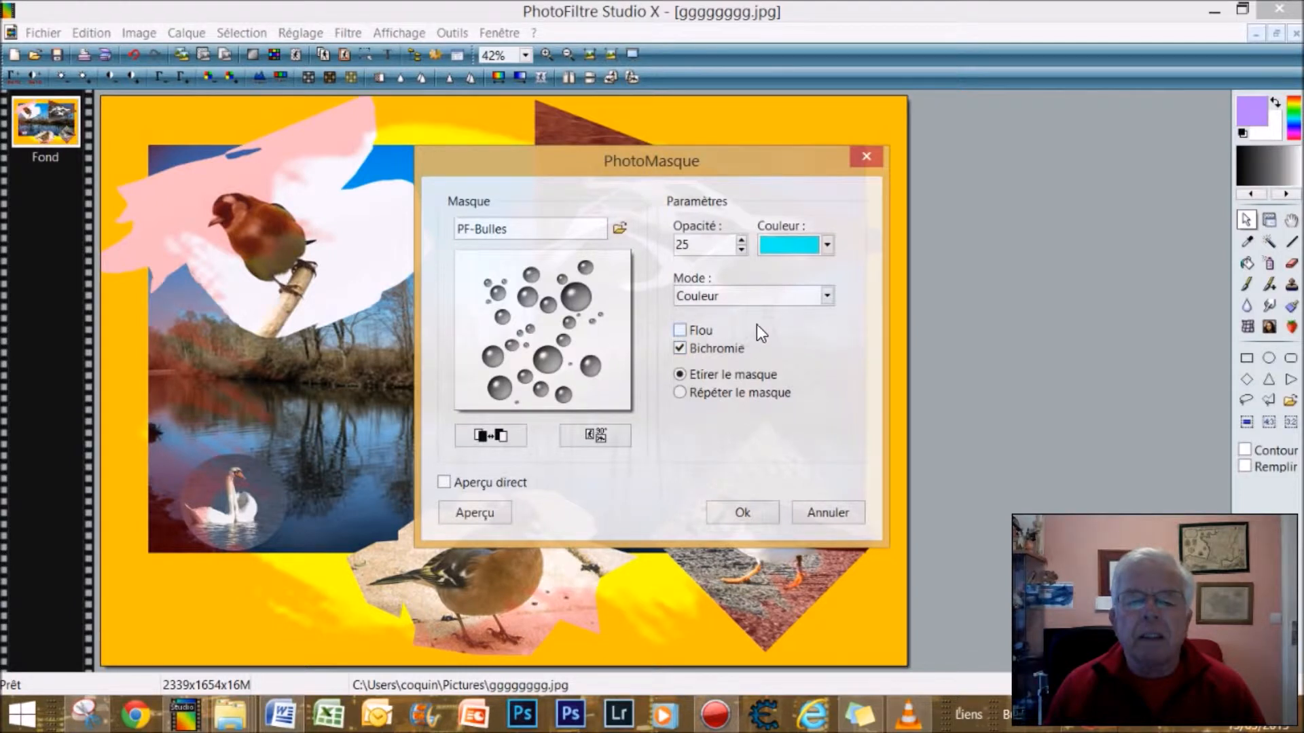
pyautogui.click(826, 292)
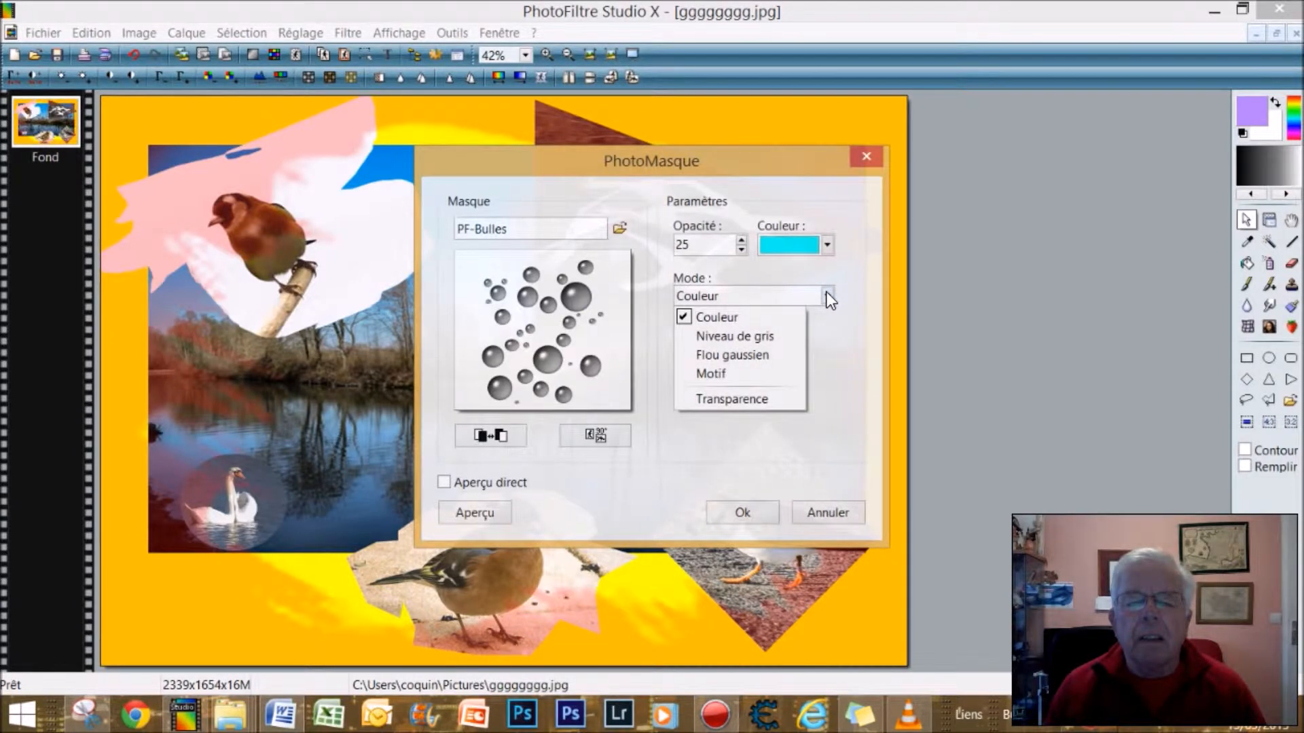
pyautogui.click(826, 291)
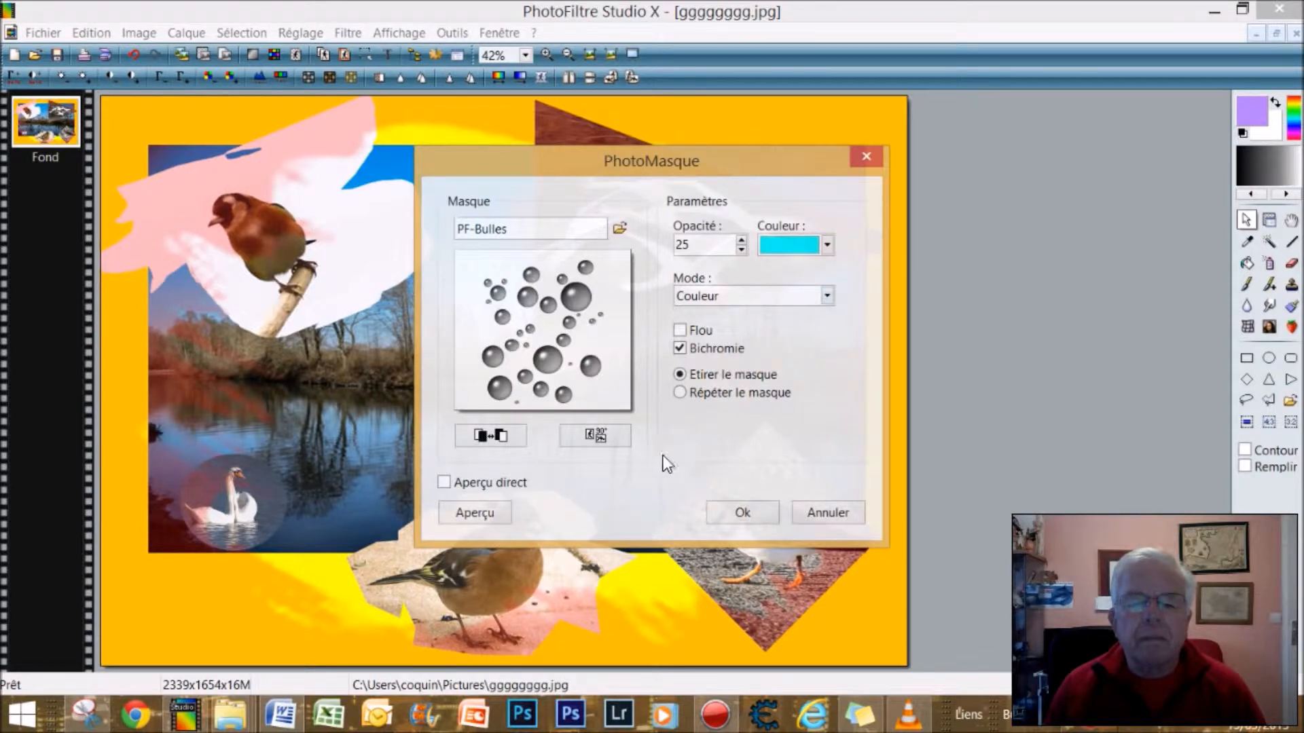
# Lower the bubble mask's opacity and apply the mask to the collage.
pyautogui.click(741, 248)
pyautogui.click(741, 249)
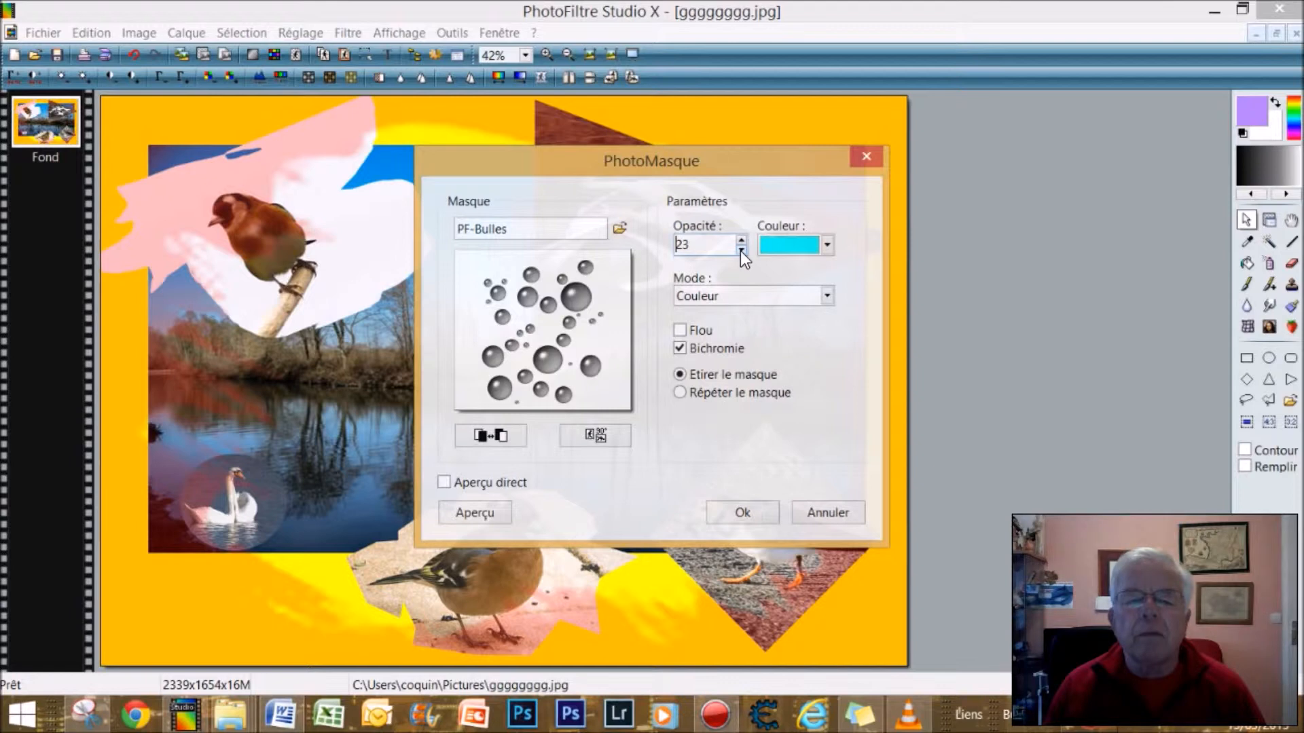
pyautogui.click(741, 240)
pyautogui.click(741, 240)
pyautogui.click(741, 240)
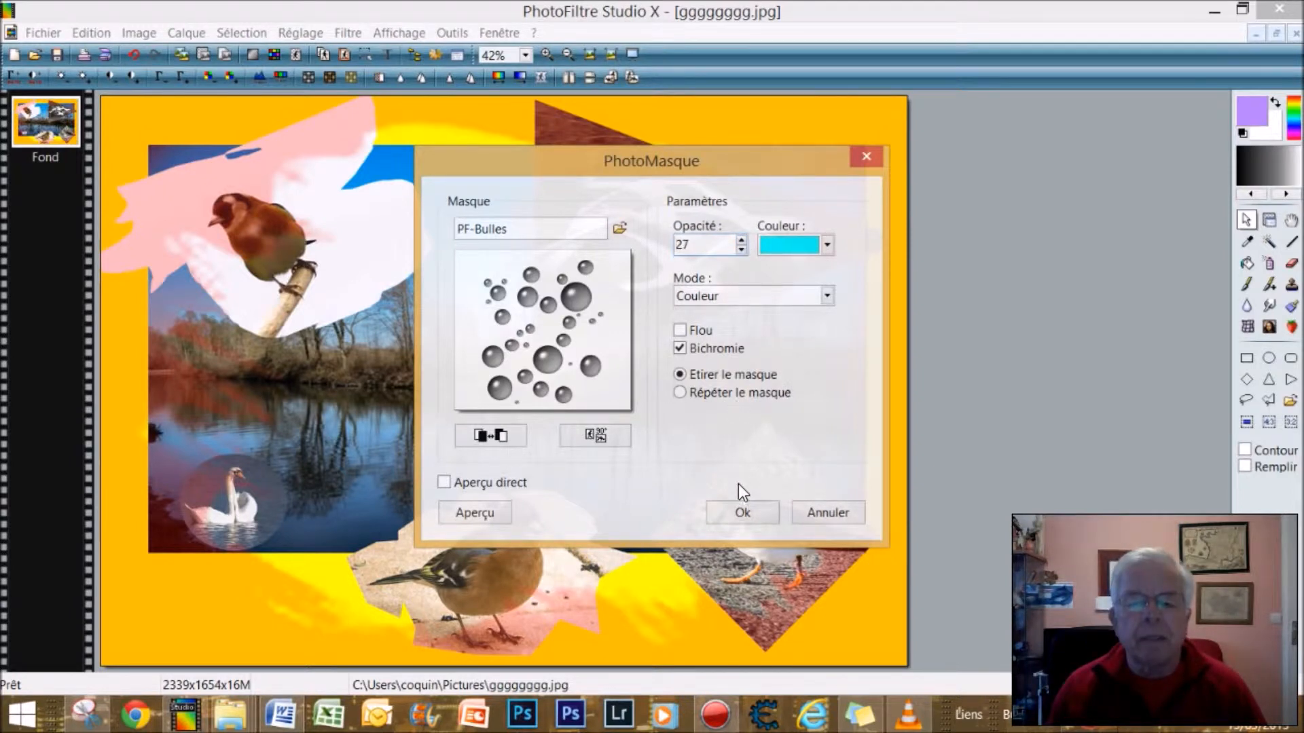
pyautogui.click(742, 248)
pyautogui.click(741, 249)
pyautogui.click(741, 249)
pyautogui.click(742, 249)
pyautogui.click(741, 249)
pyautogui.click(741, 248)
pyautogui.click(742, 248)
pyautogui.click(742, 514)
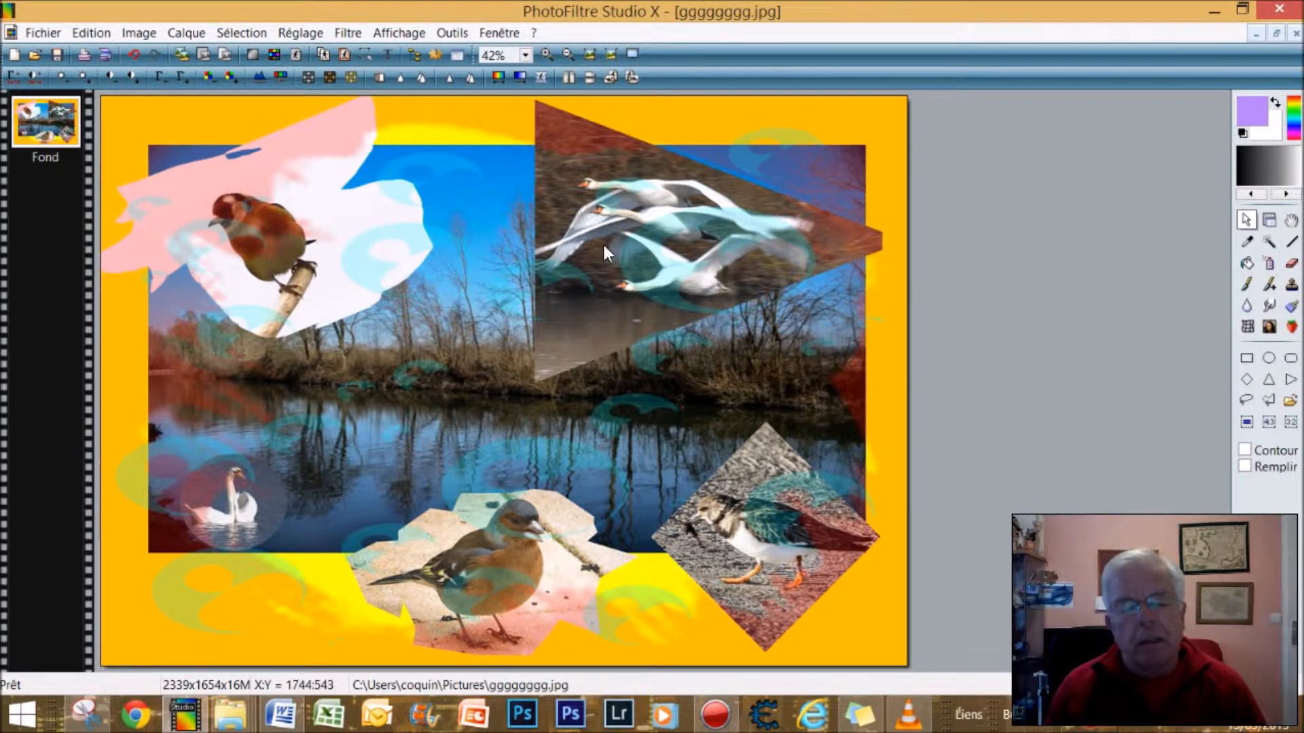
# Add a red outline with a width of 40 around the whole image using Contour et remplissage.
pyautogui.click(93, 34)
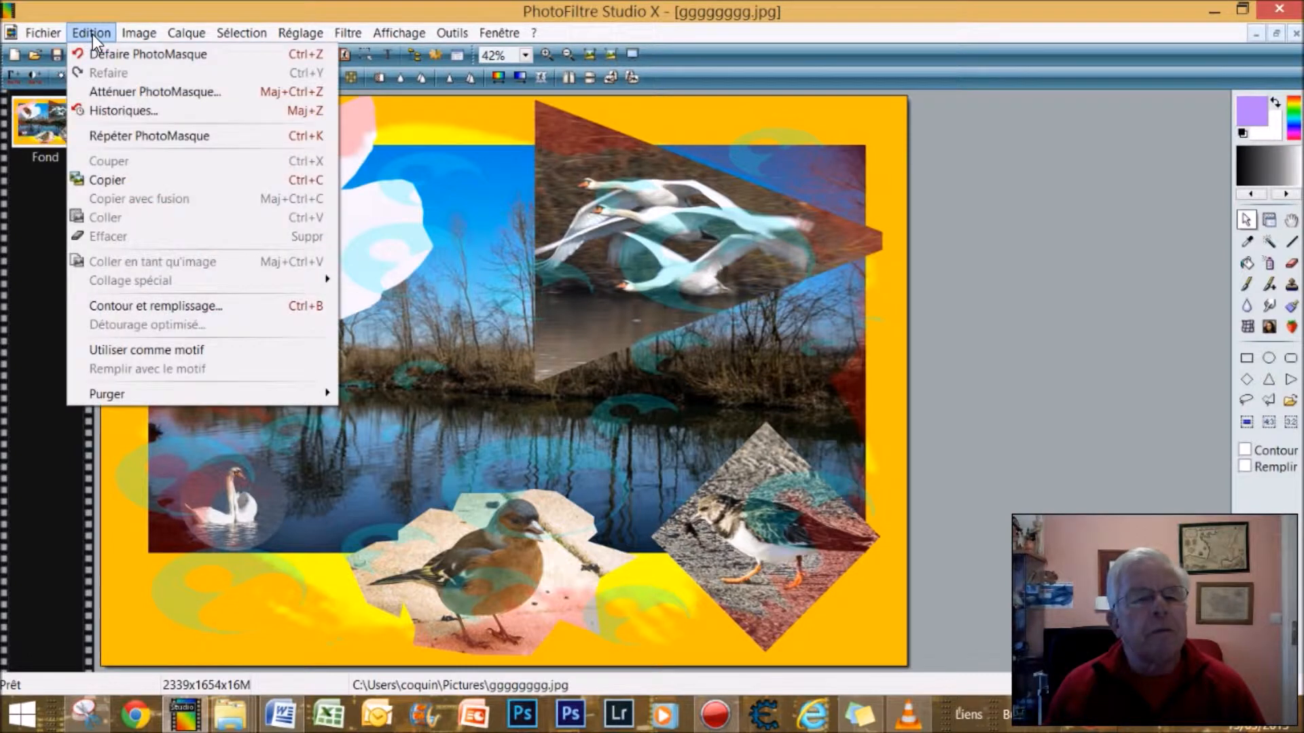
pyautogui.click(144, 306)
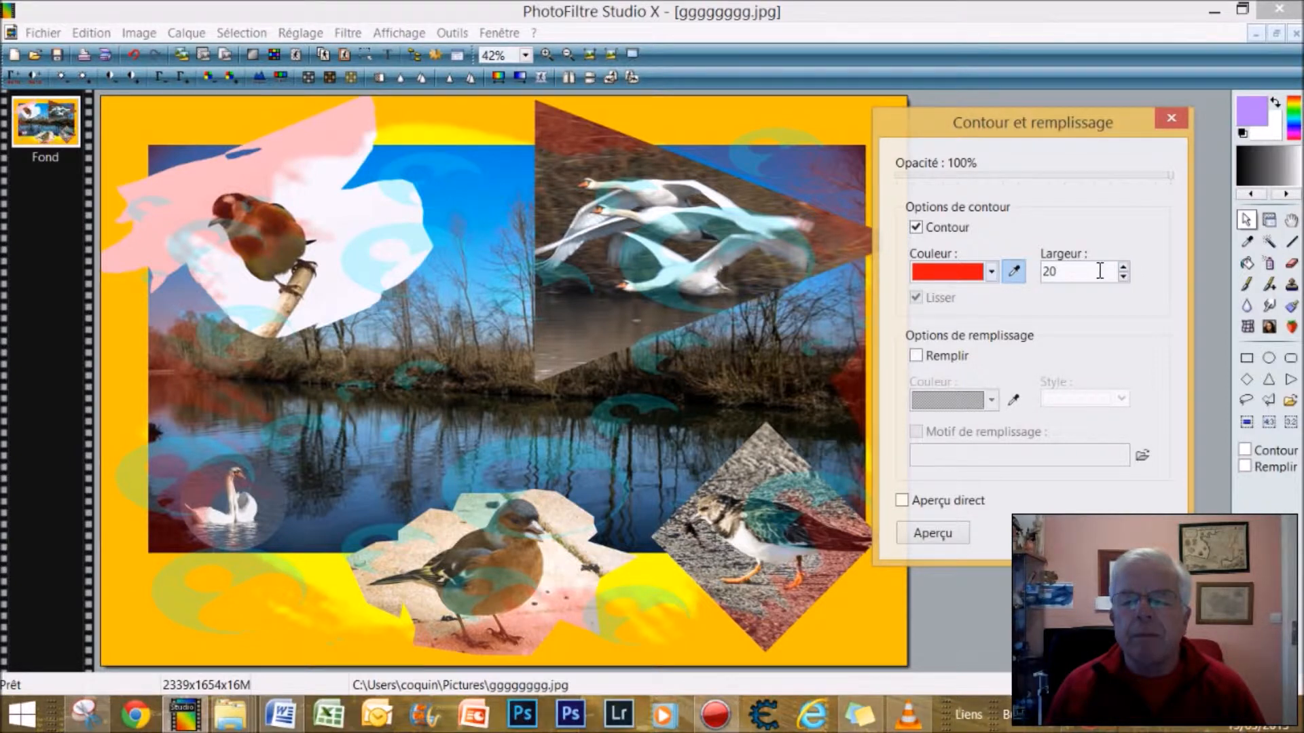
pyautogui.click(1123, 267)
pyautogui.press('Up')
pyautogui.press('Up')
pyautogui.press('Up')
pyautogui.press('Up')
pyautogui.press('Up')
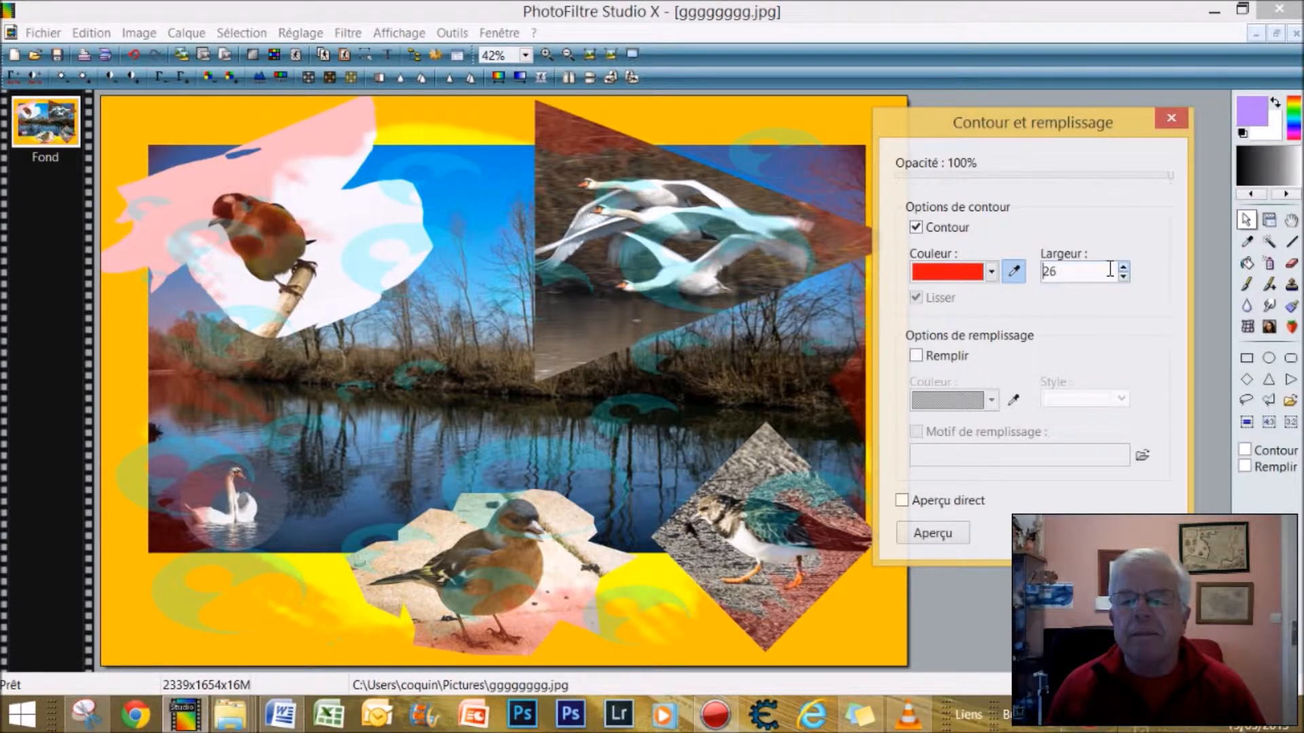
pyautogui.write('40')
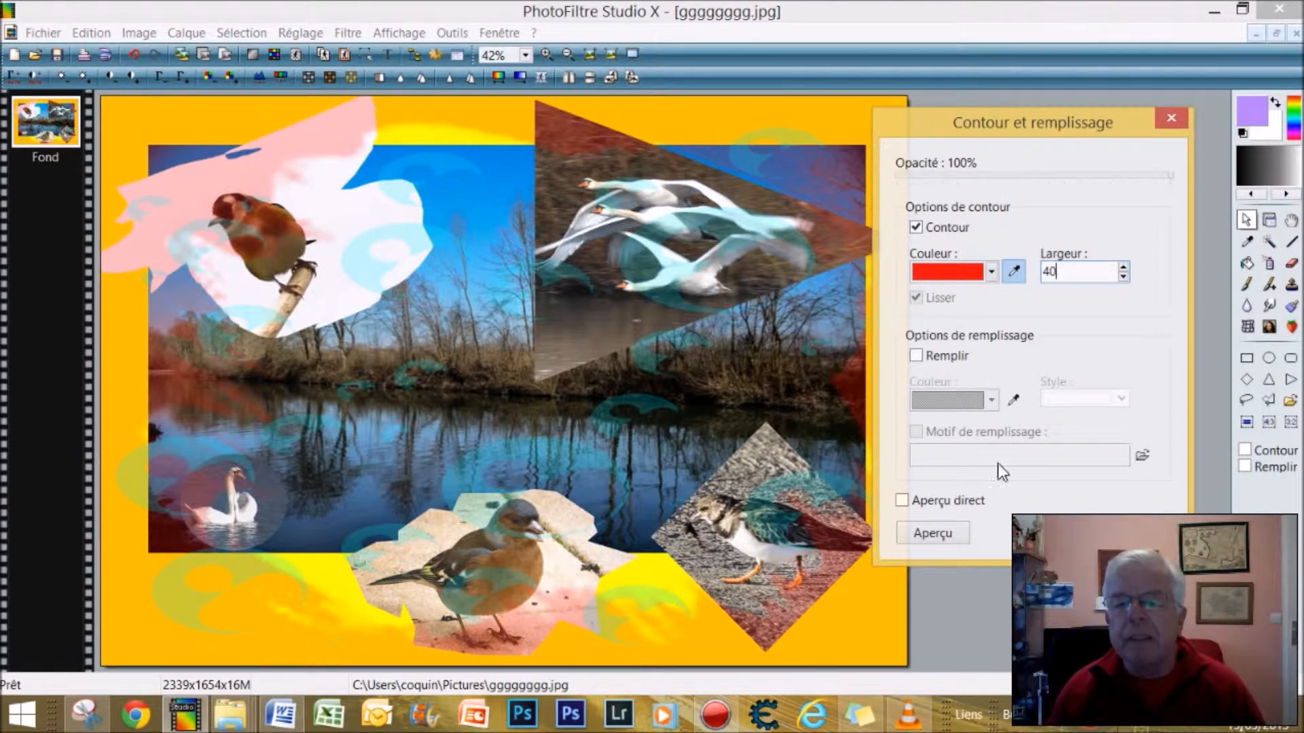
pyautogui.click(1086, 534)
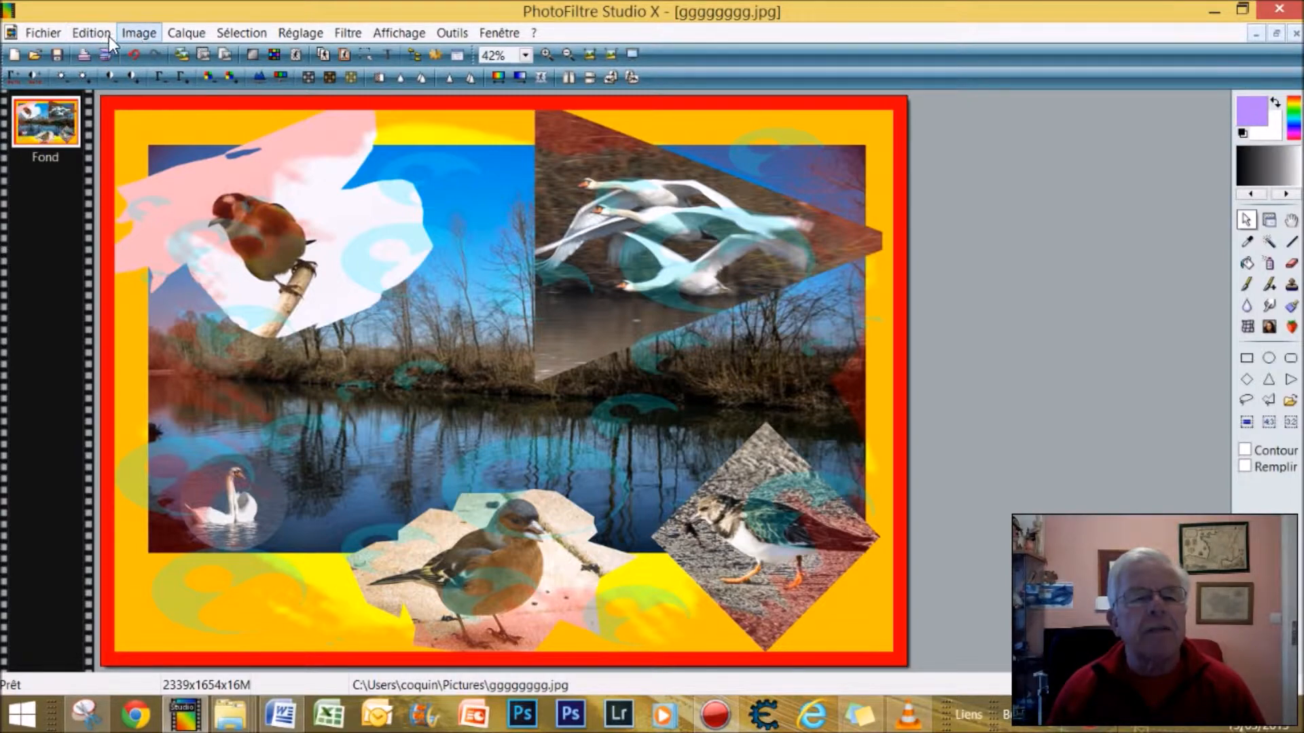
# Add a green outline with a width of 15 along the image's outer edge using Contour et remplissage.
pyautogui.click(87, 32)
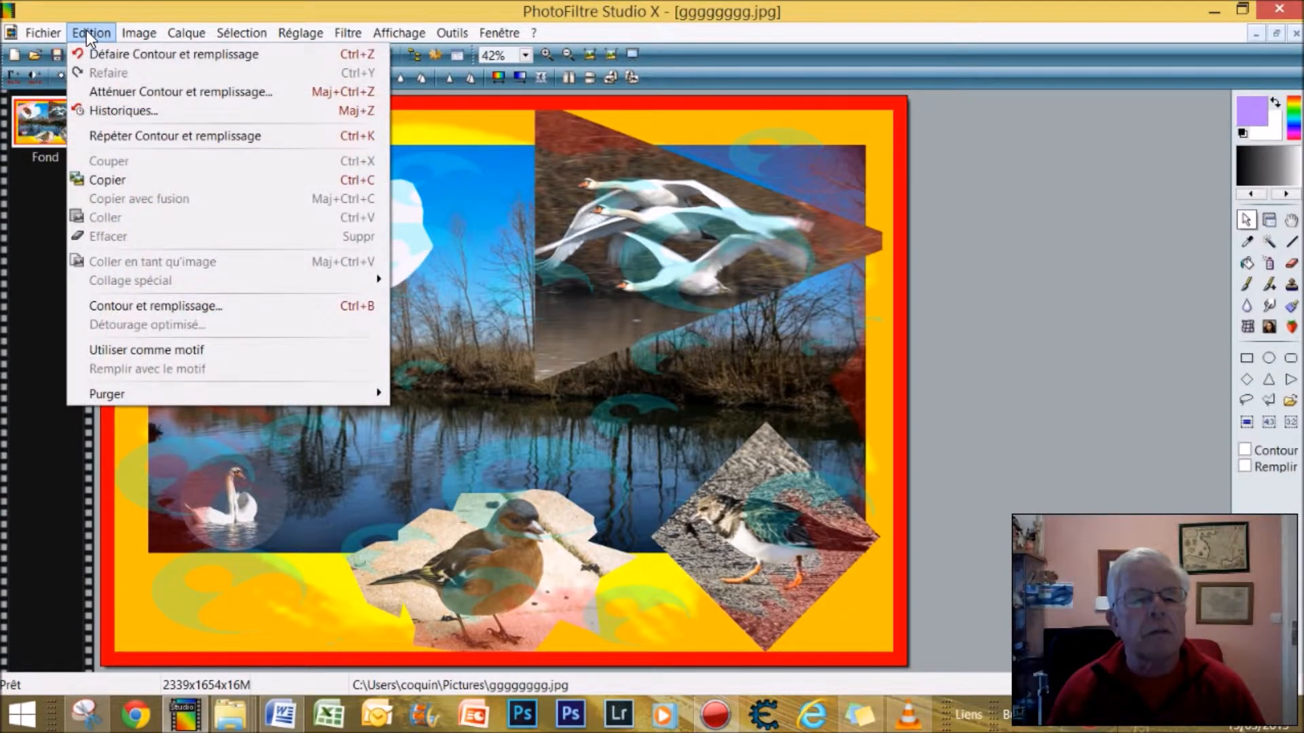
pyautogui.click(103, 302)
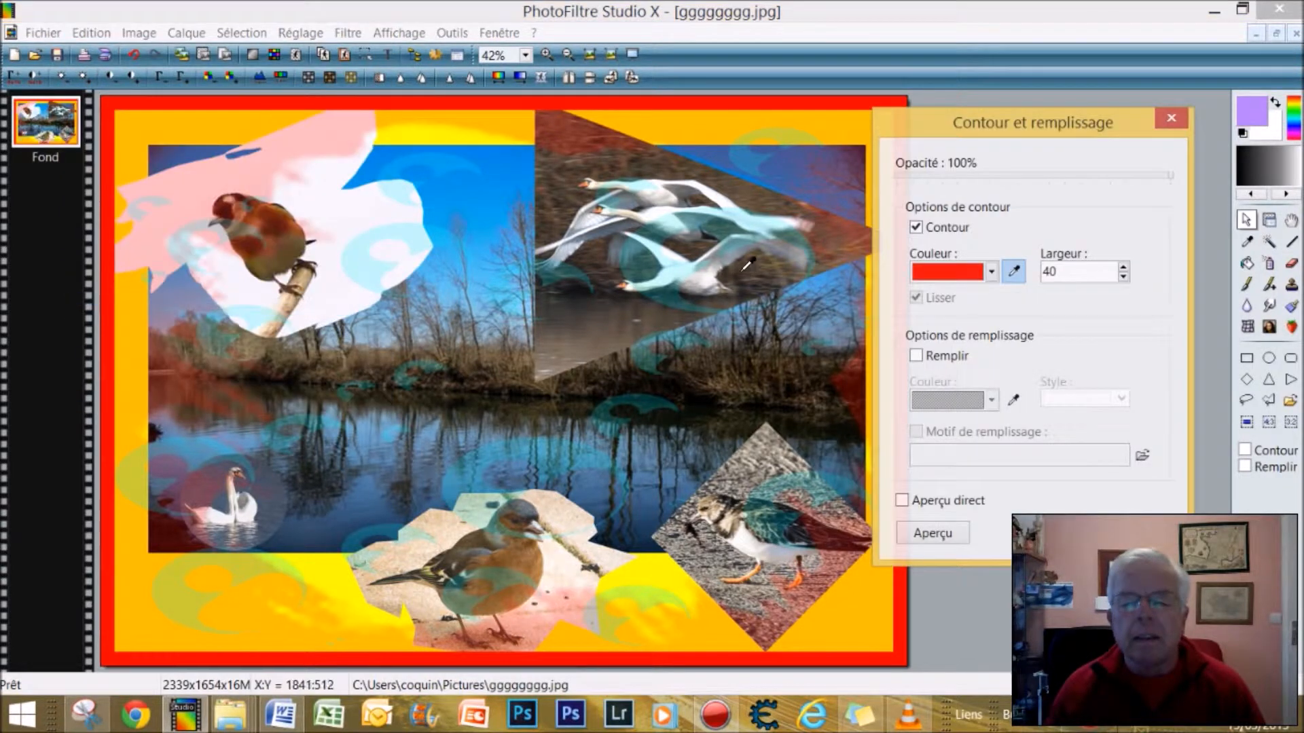
pyautogui.click(979, 270)
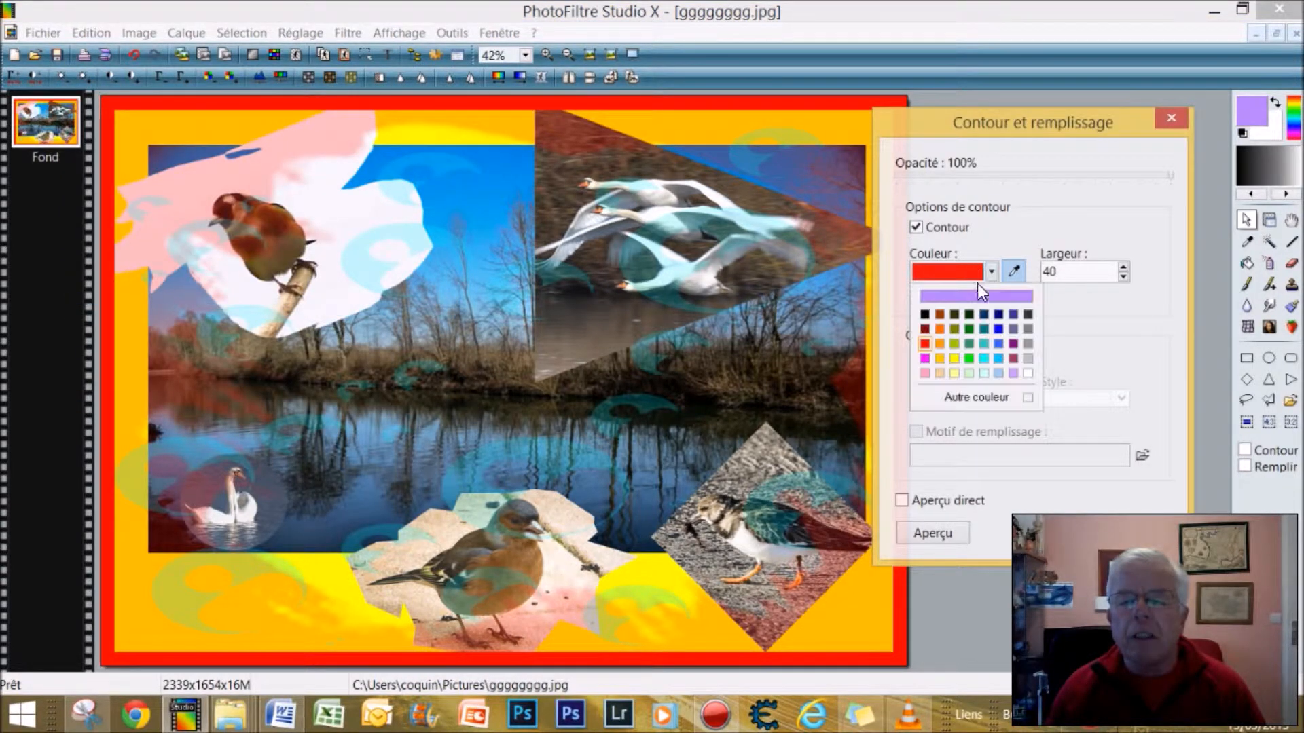
pyautogui.click(968, 342)
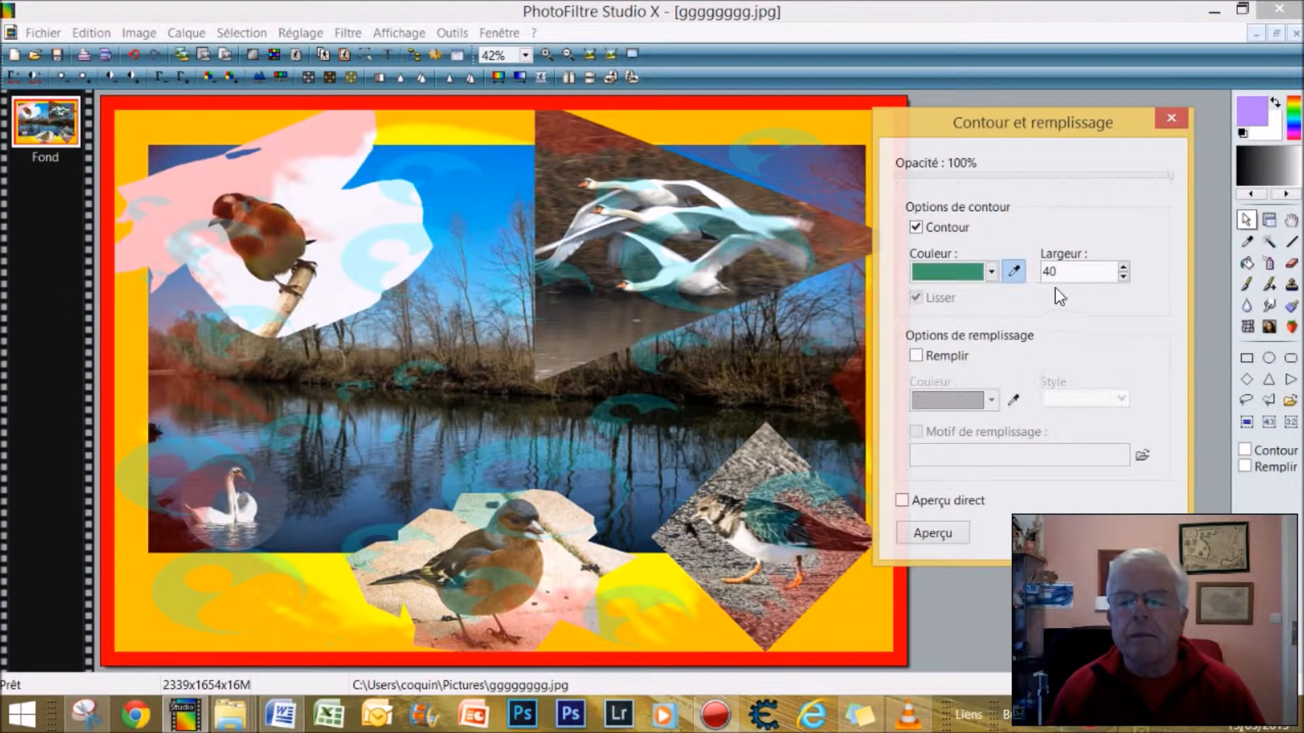
pyautogui.click(1122, 279)
pyautogui.moveTo(1063, 273); pyautogui.dragTo(1033, 280)
pyautogui.write('15')
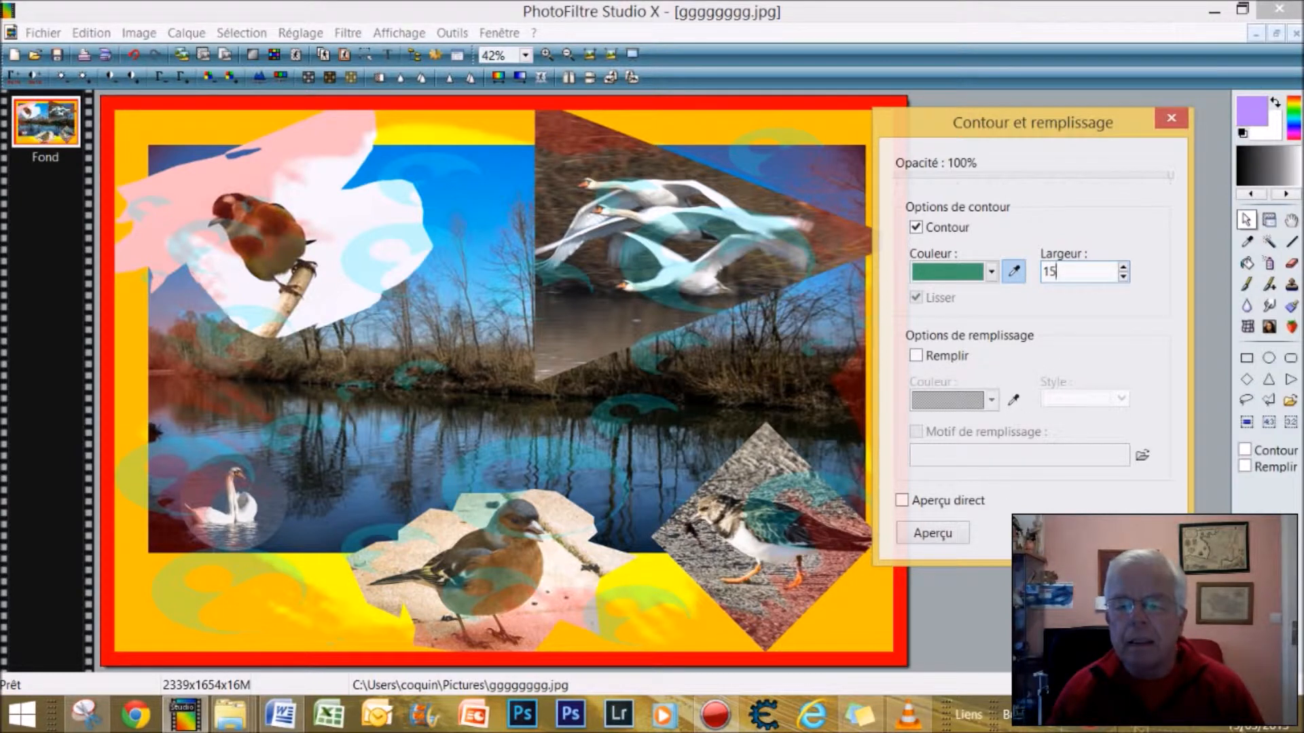
pyautogui.press('Return')
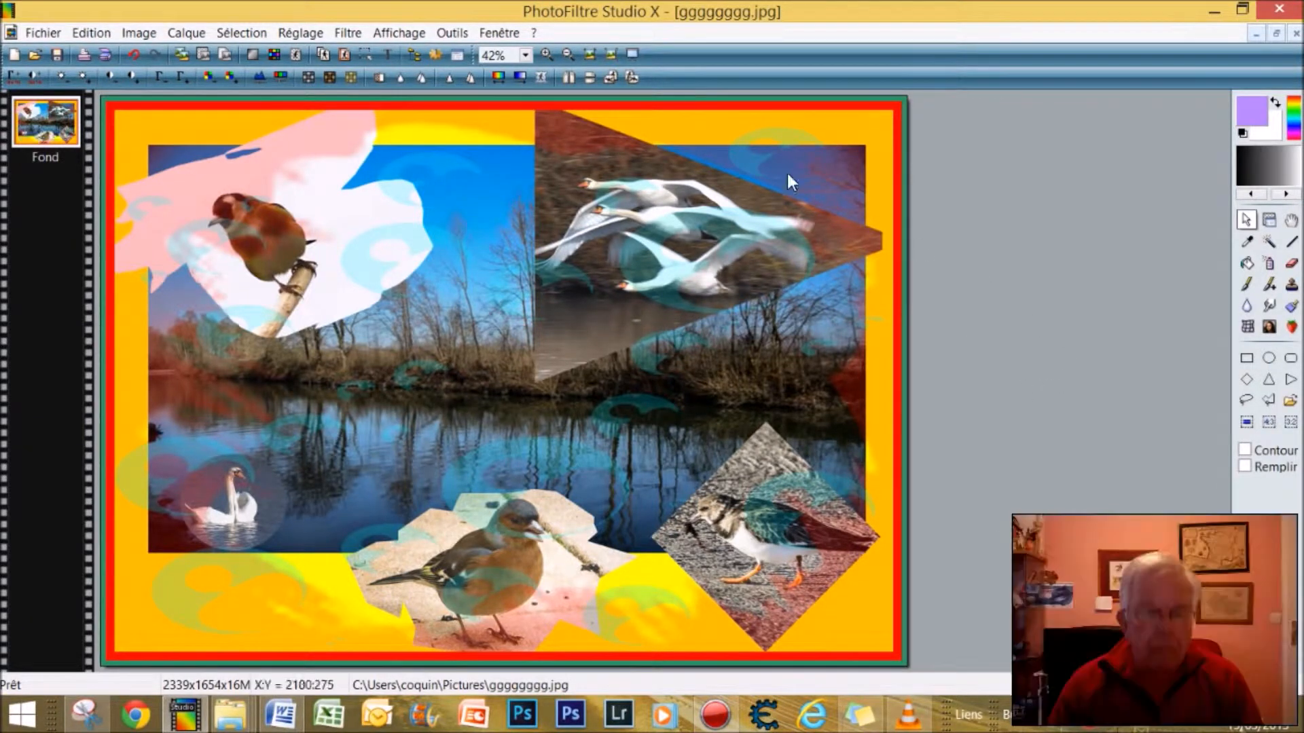
# Skew the whole image by 37% along the horizontal axis with Incliner, keeping the white background and smoothing.
pyautogui.click(129, 32)
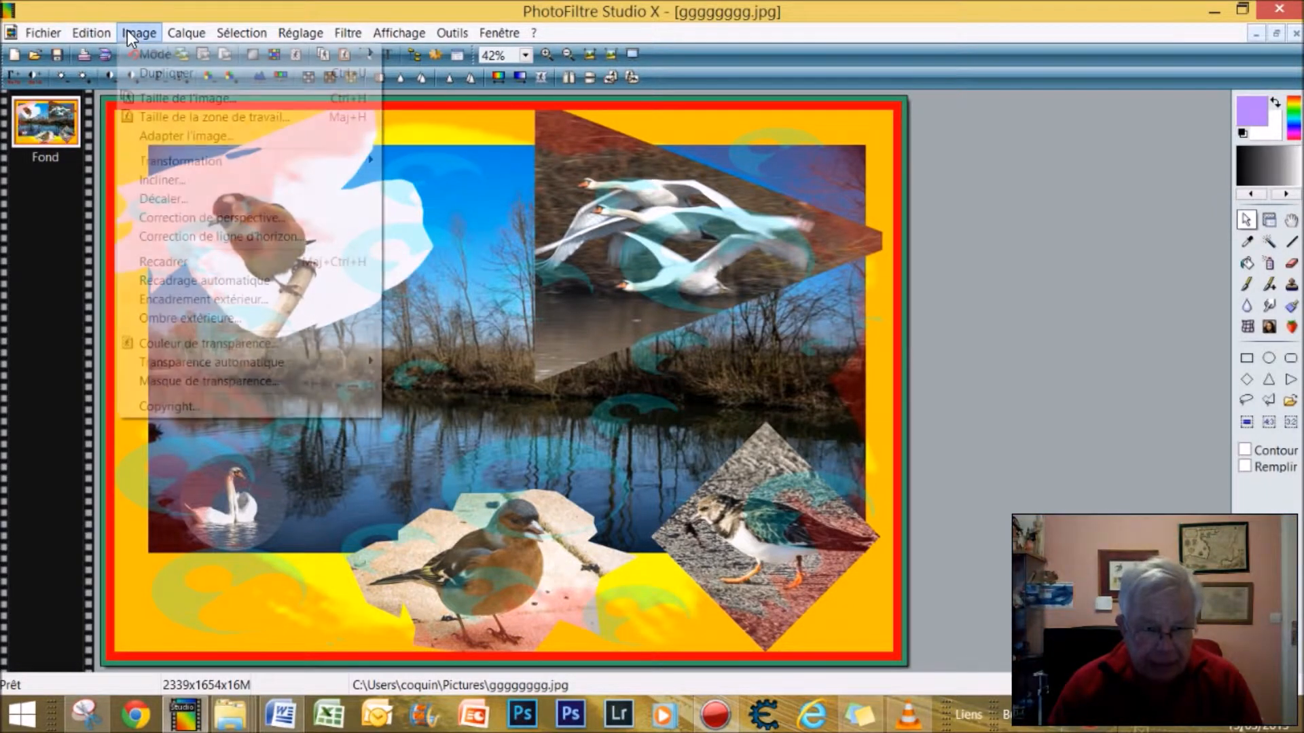
pyautogui.click(155, 179)
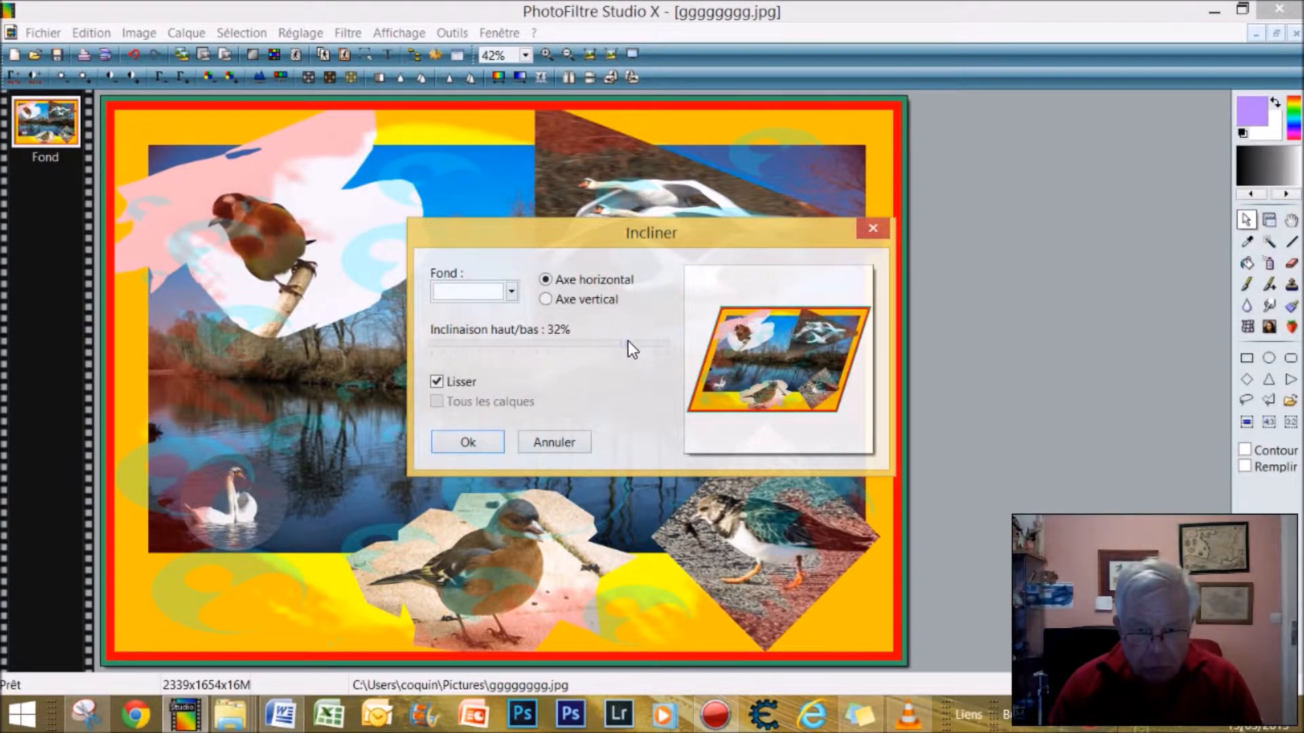
pyautogui.moveTo(623, 343); pyautogui.dragTo(639, 347)
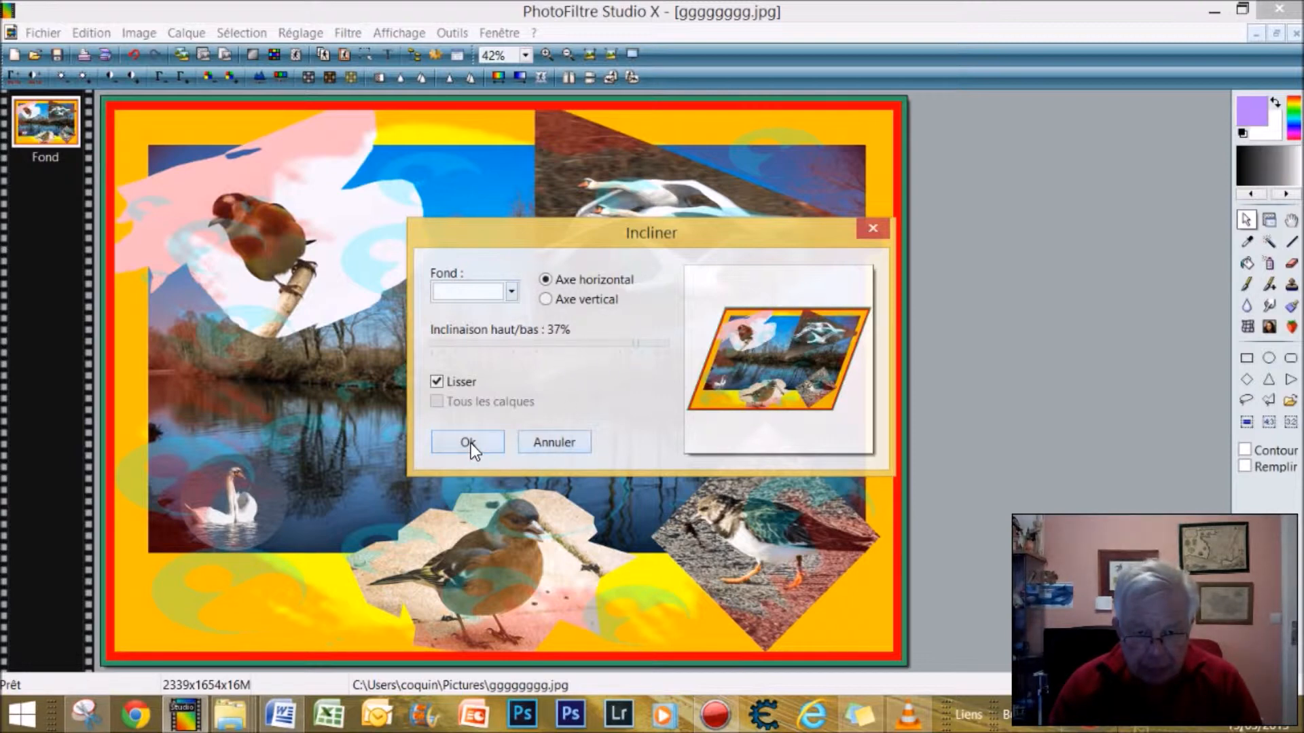
pyautogui.click(508, 289)
pyautogui.click(509, 288)
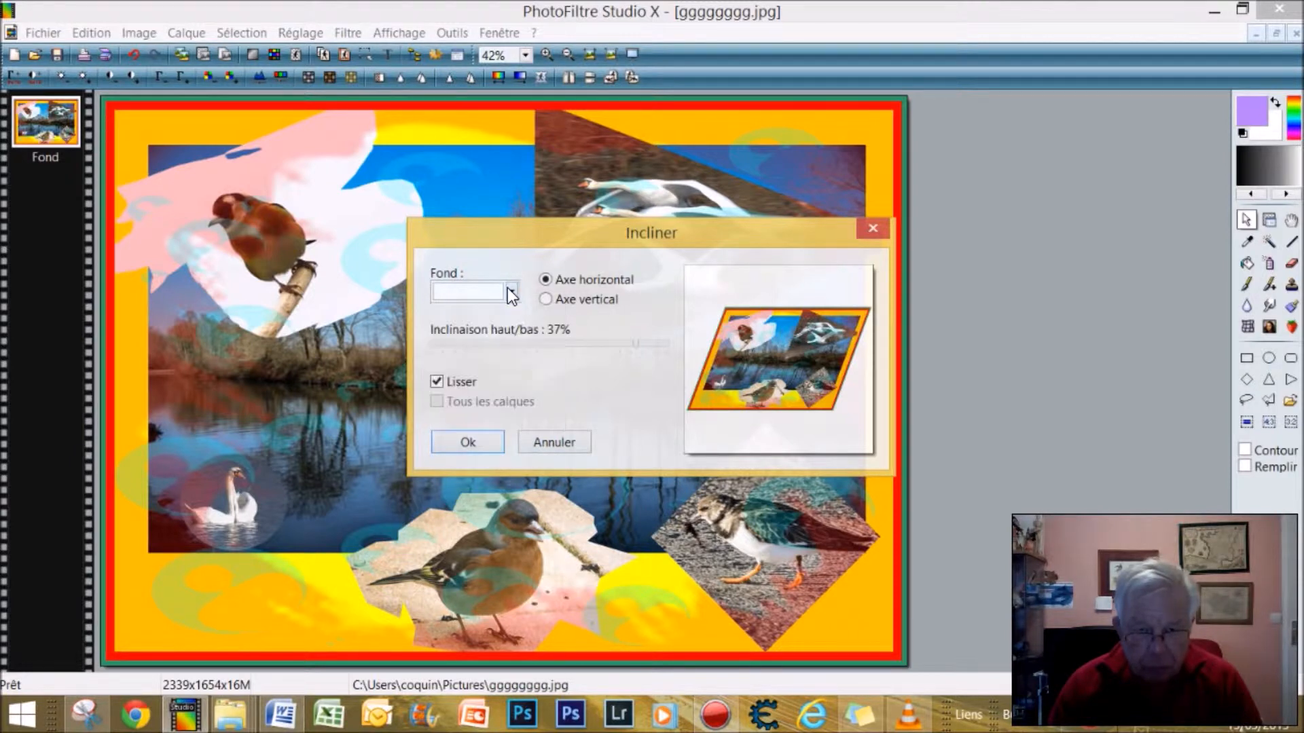
pyautogui.click(470, 443)
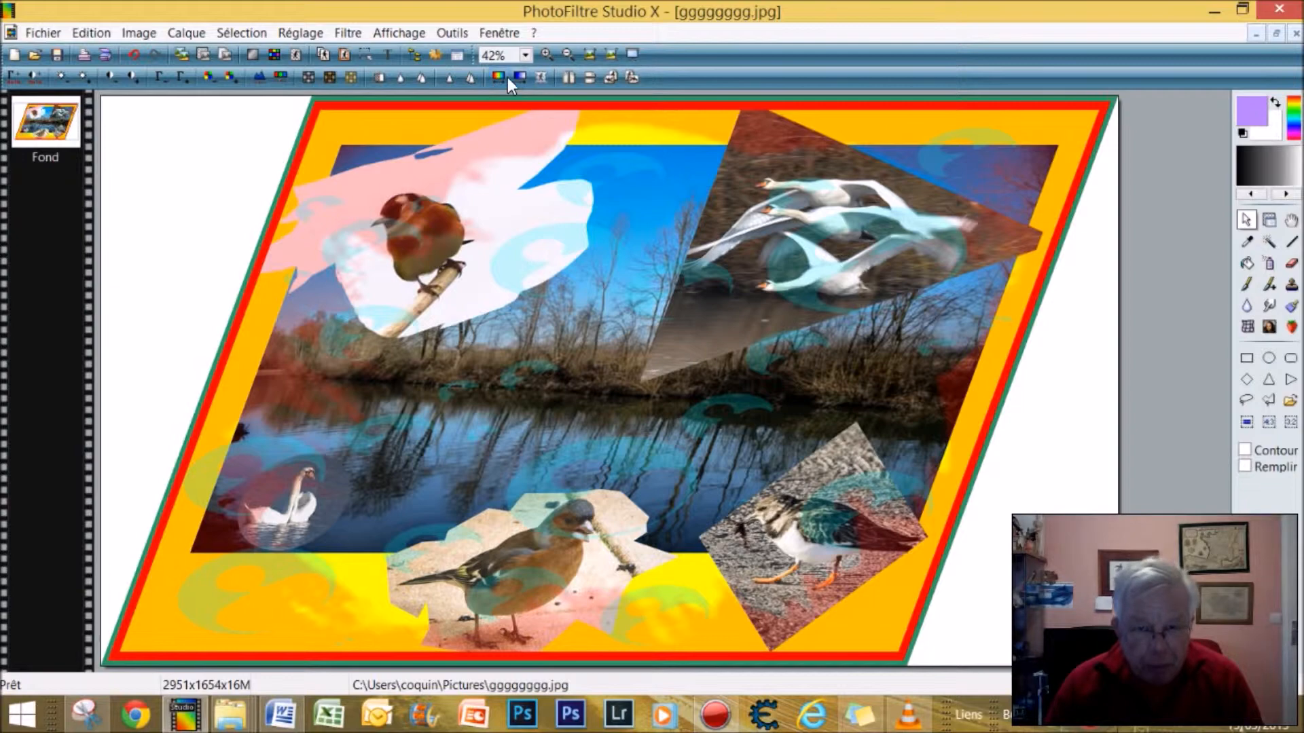
# Load the PF-Lignes mask in PhotoMasque and rotate it to landscape orientation.
pyautogui.click(540, 76)
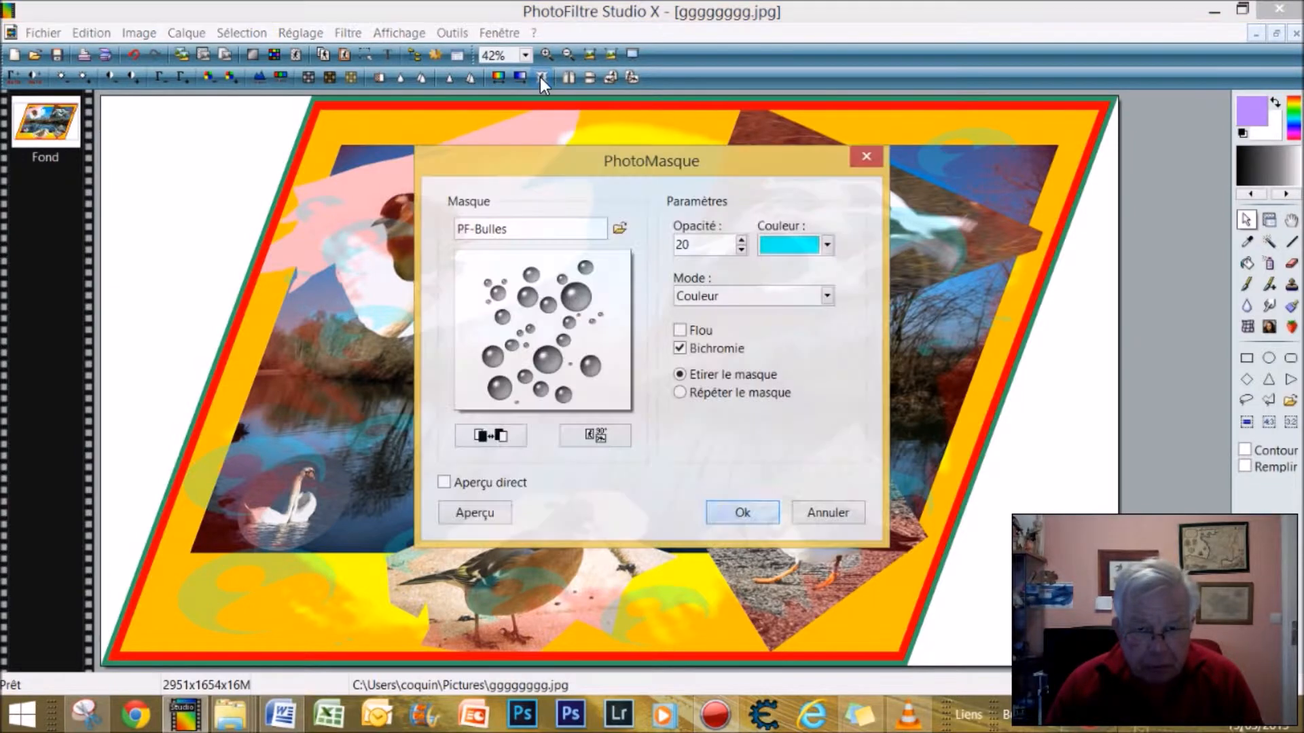
pyautogui.click(620, 229)
pyautogui.moveTo(1060, 272); pyautogui.dragTo(1055, 471)
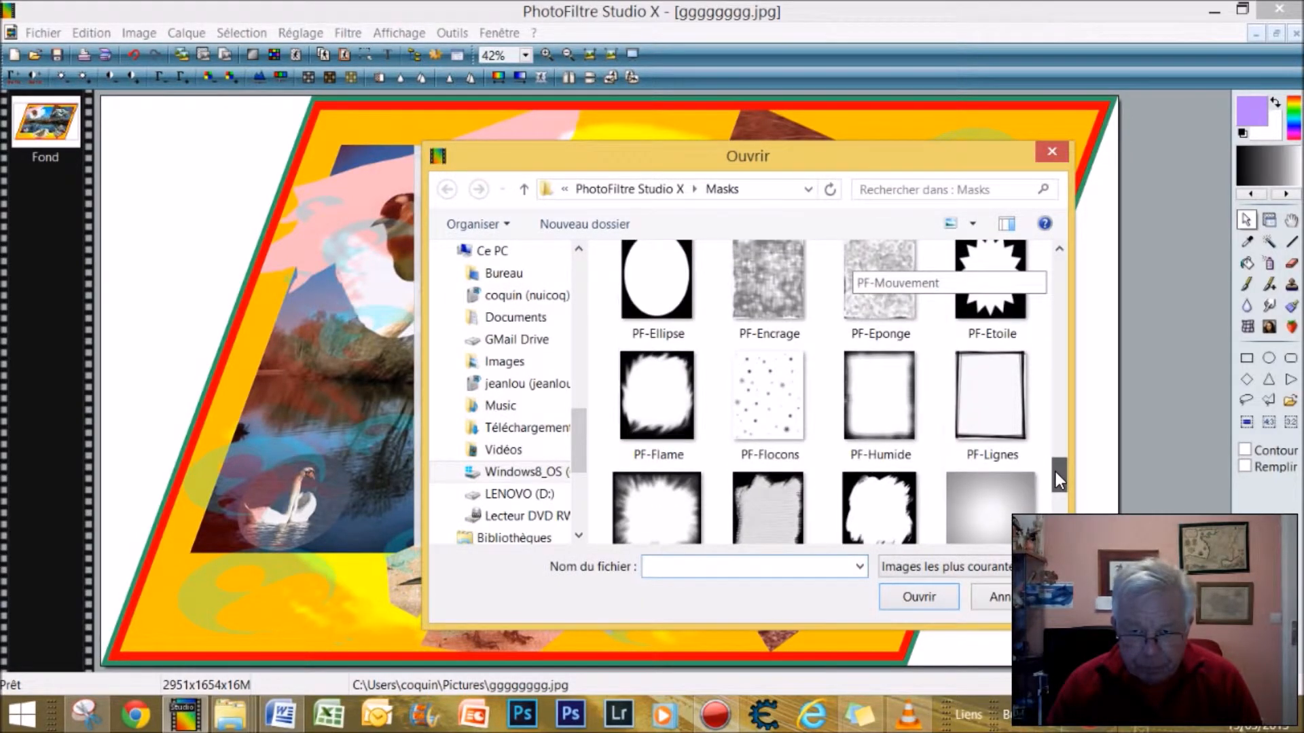
pyautogui.click(980, 409)
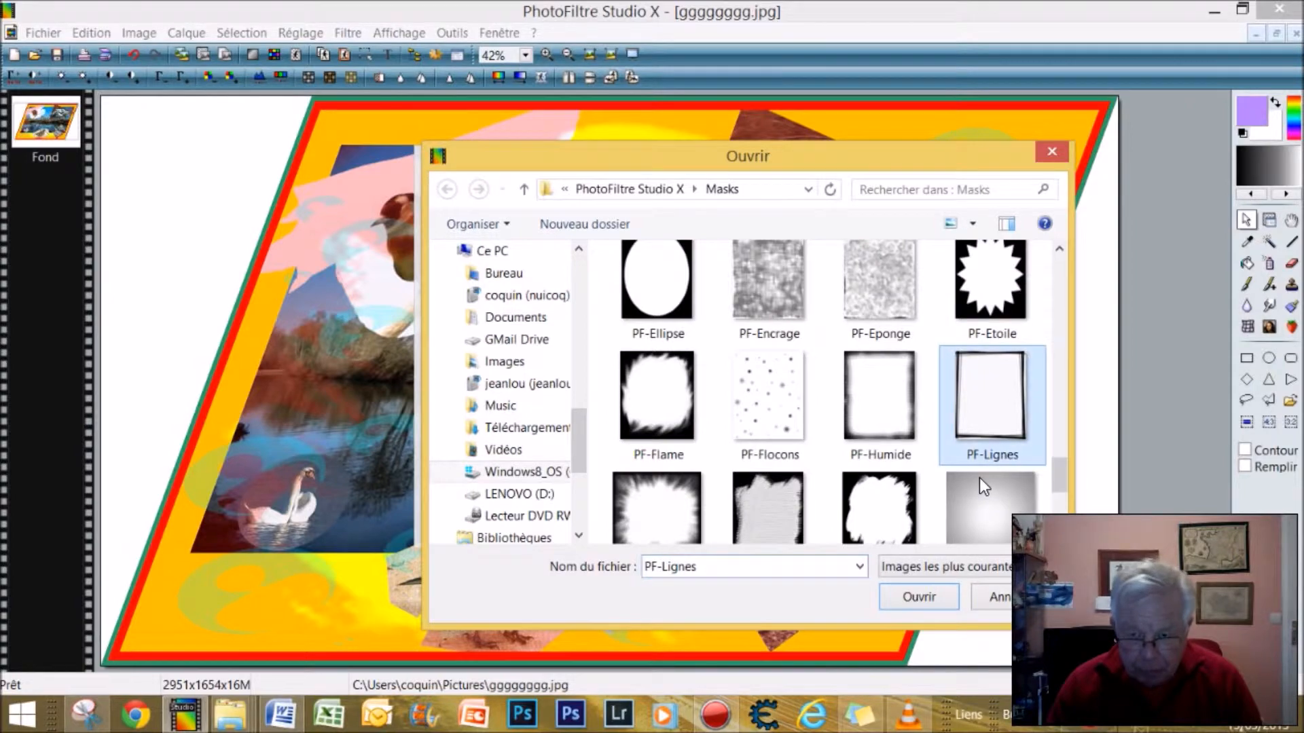
pyautogui.click(928, 597)
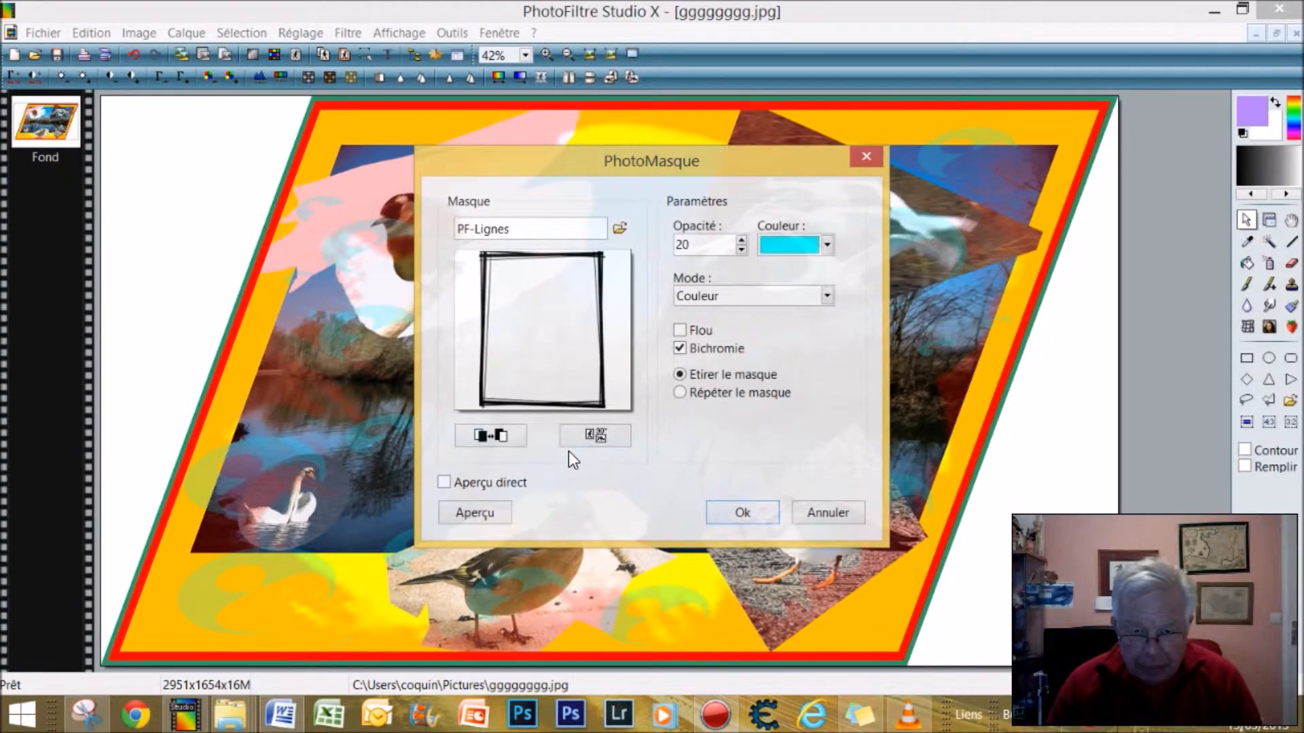
pyautogui.click(587, 442)
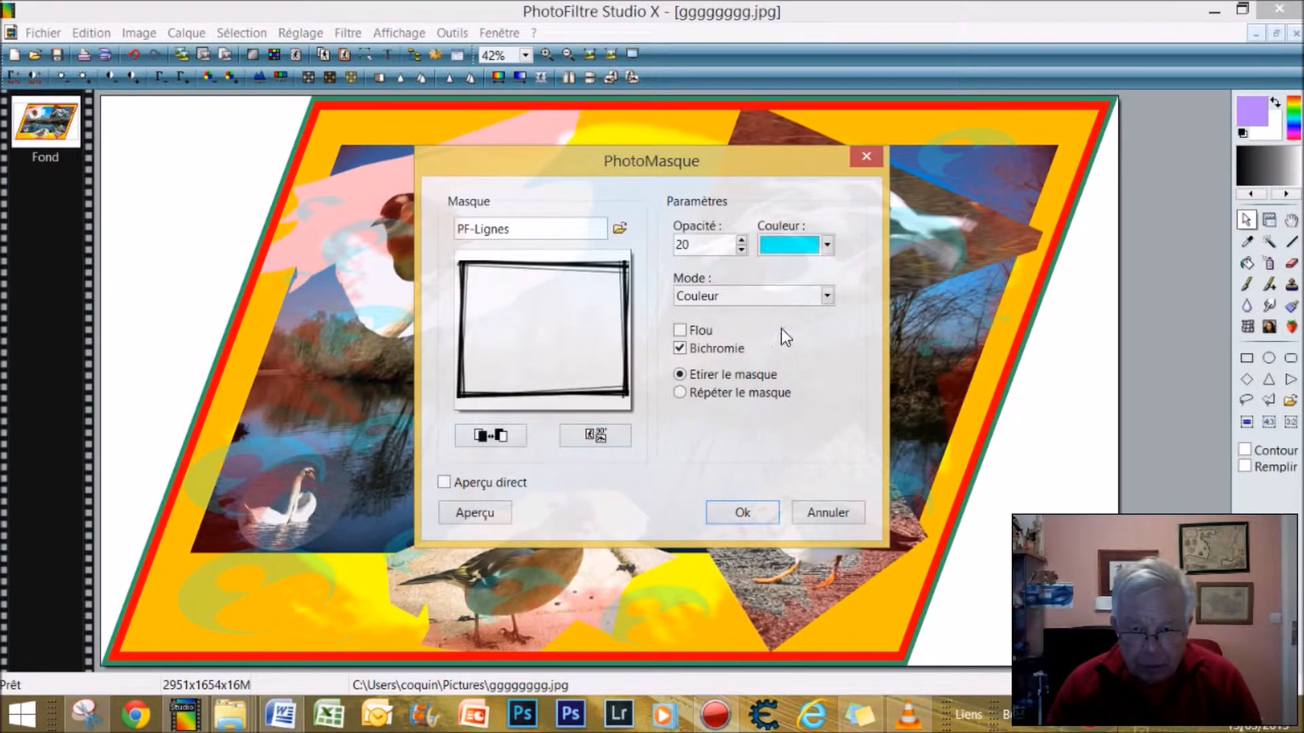
# Set the line mask's colour to red and apply it to the skewed collage.
pyautogui.click(828, 244)
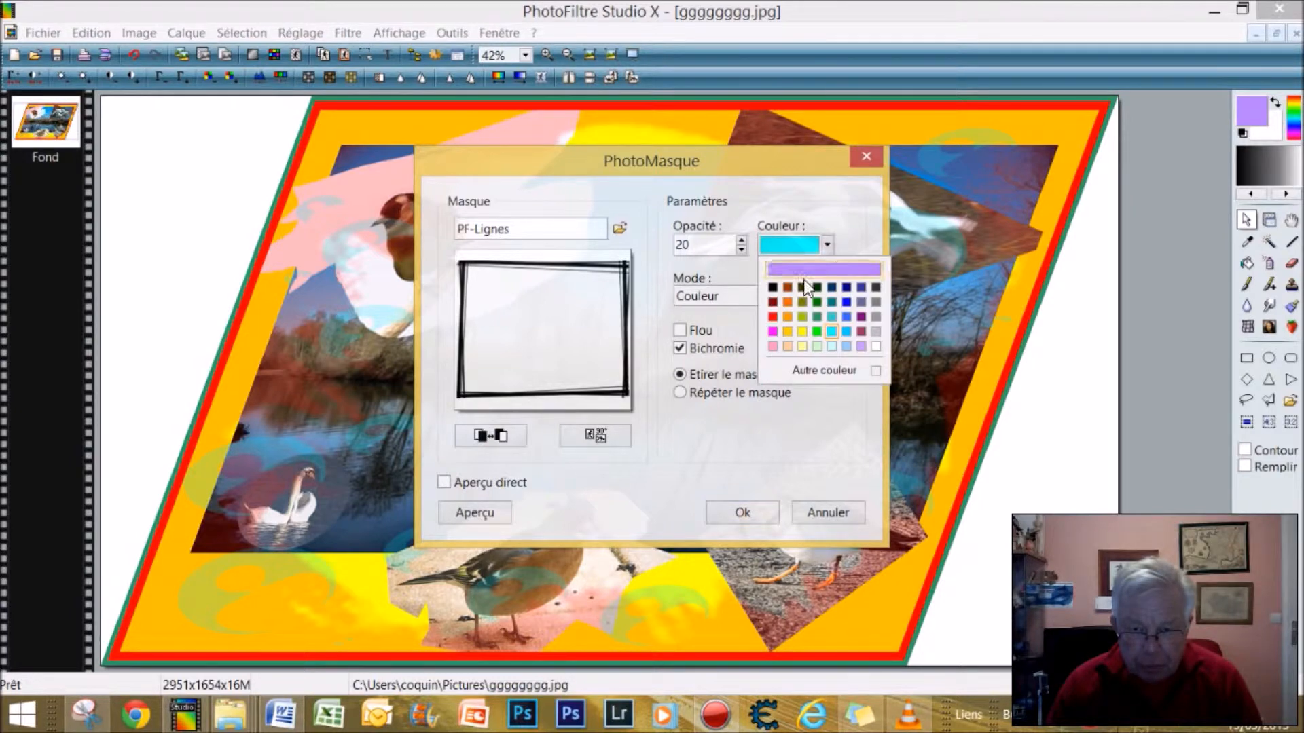
pyautogui.click(771, 315)
pyautogui.click(724, 517)
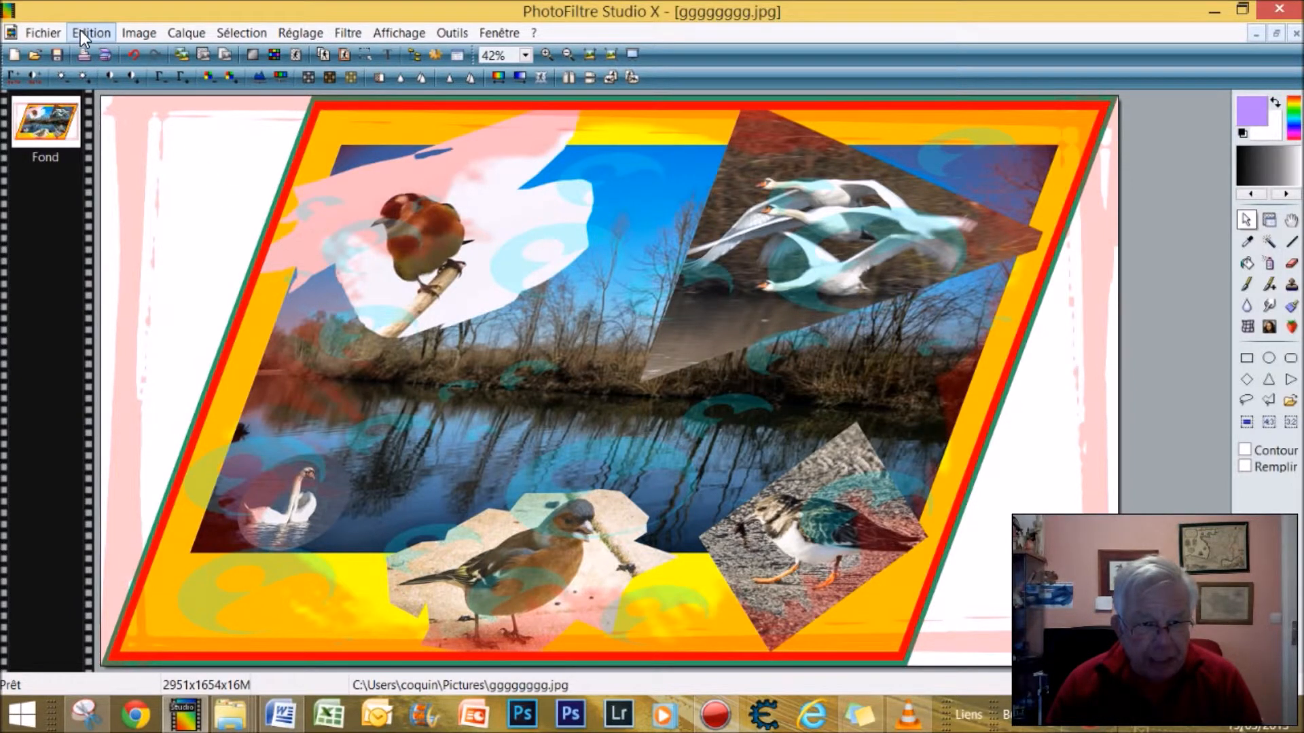
# Set up an outer shadow (Ombre extérieure) for the image with a bright green colour and a width of 34.
pyautogui.click(138, 33)
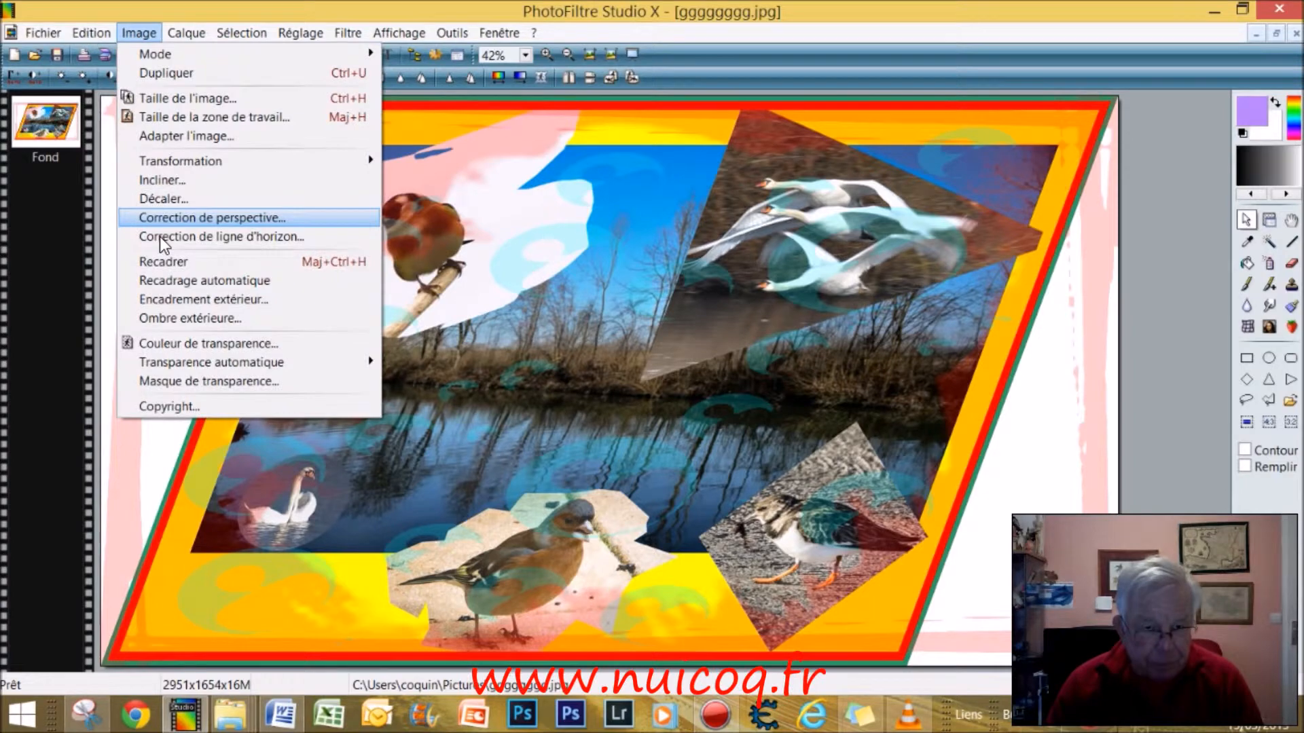
pyautogui.click(183, 318)
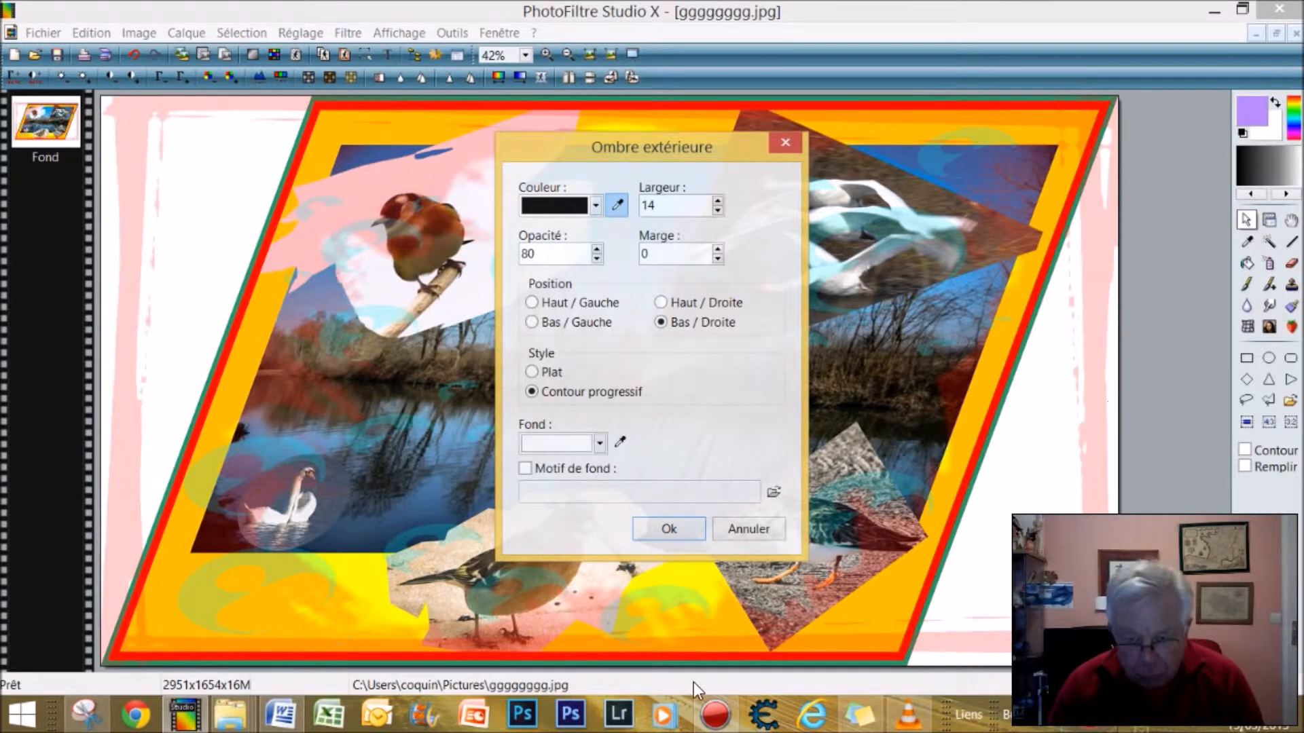
pyautogui.click(594, 205)
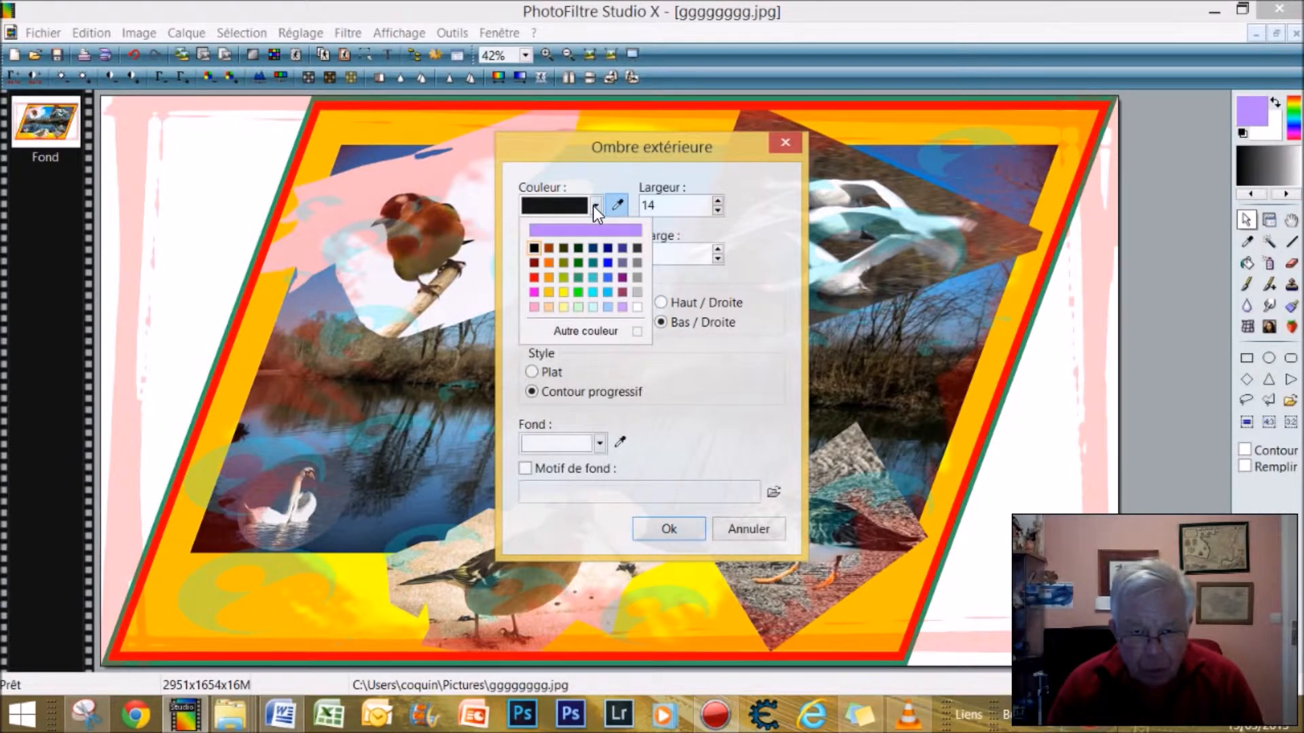
pyautogui.click(579, 291)
pyautogui.click(717, 202)
pyautogui.click(717, 201)
pyautogui.click(718, 202)
pyautogui.click(717, 201)
pyautogui.click(717, 202)
pyautogui.click(717, 202)
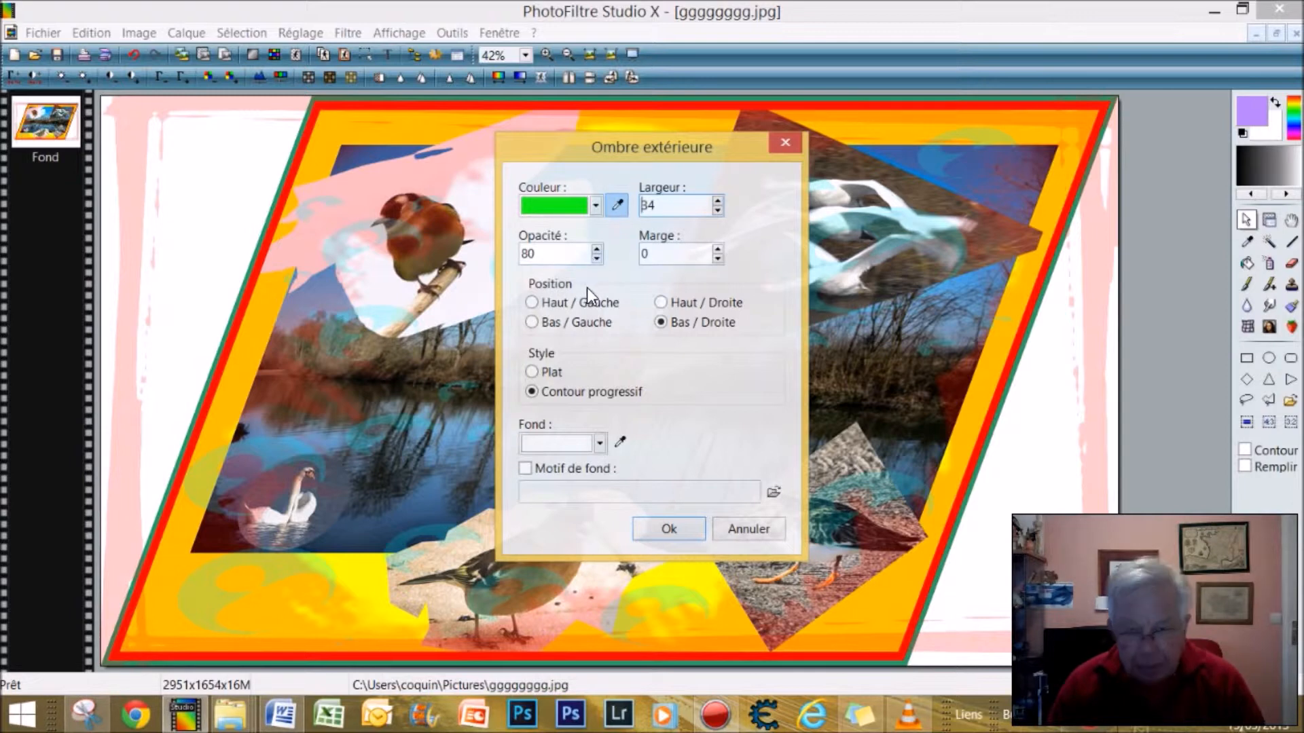
# Set the green shadow's opacity to 90 and apply it in the Bas / Droite position.
pyautogui.click(597, 249)
pyautogui.click(596, 248)
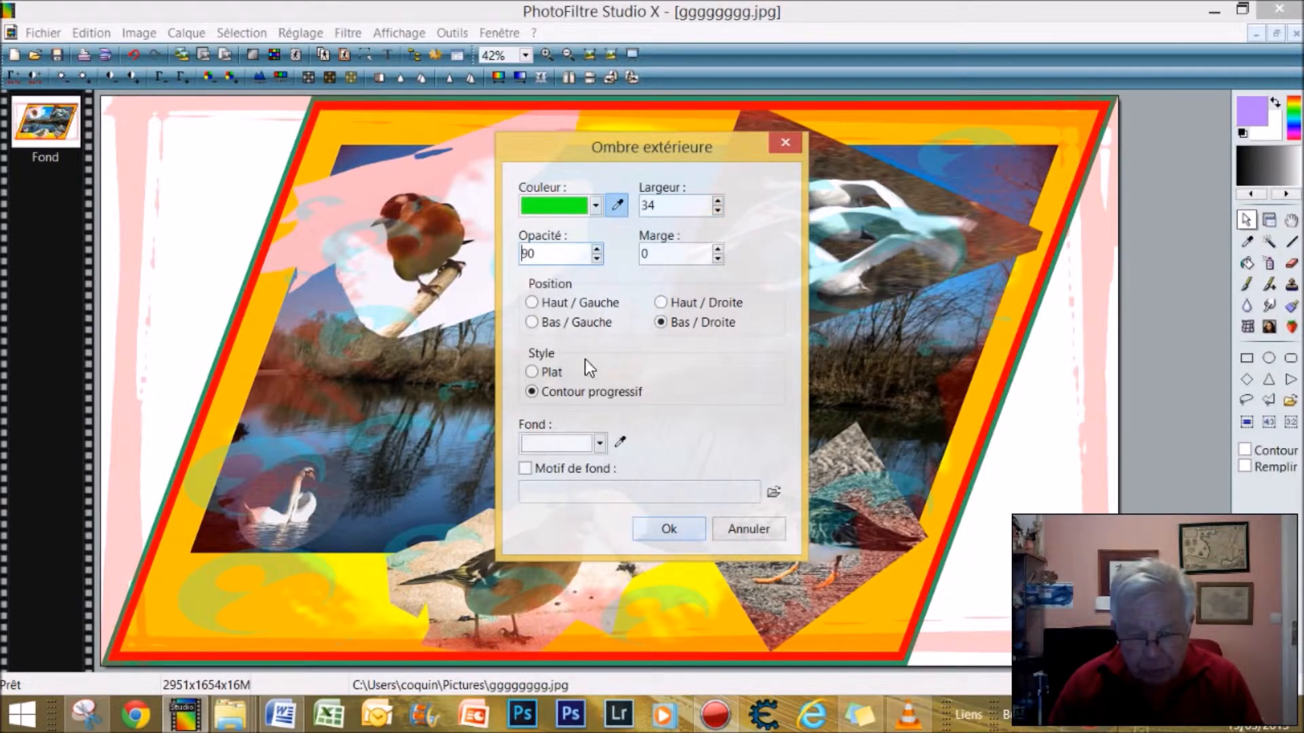
pyautogui.click(679, 532)
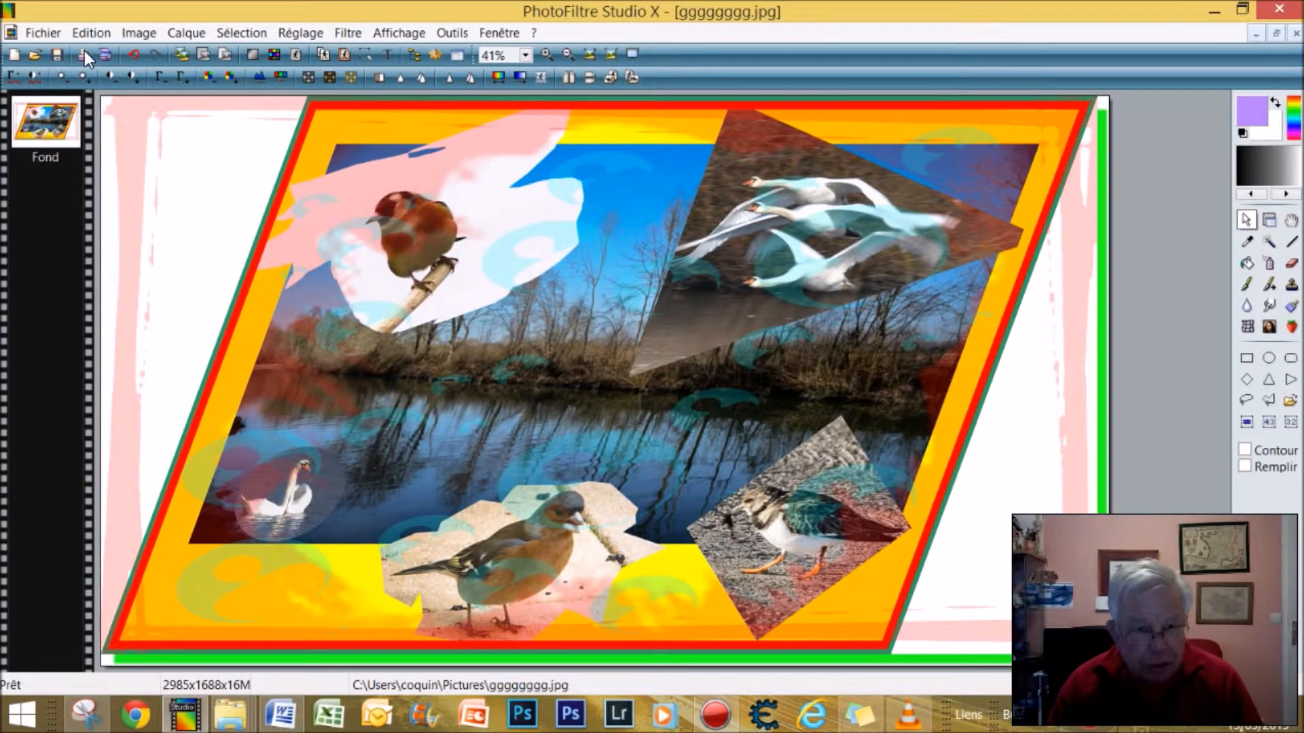
# Add a second outer shadow in blue at the Haut / Gauche position, keeping the width of 34 and opacity of 90.
pyautogui.click(144, 34)
pyautogui.click(148, 37)
pyautogui.click(124, 32)
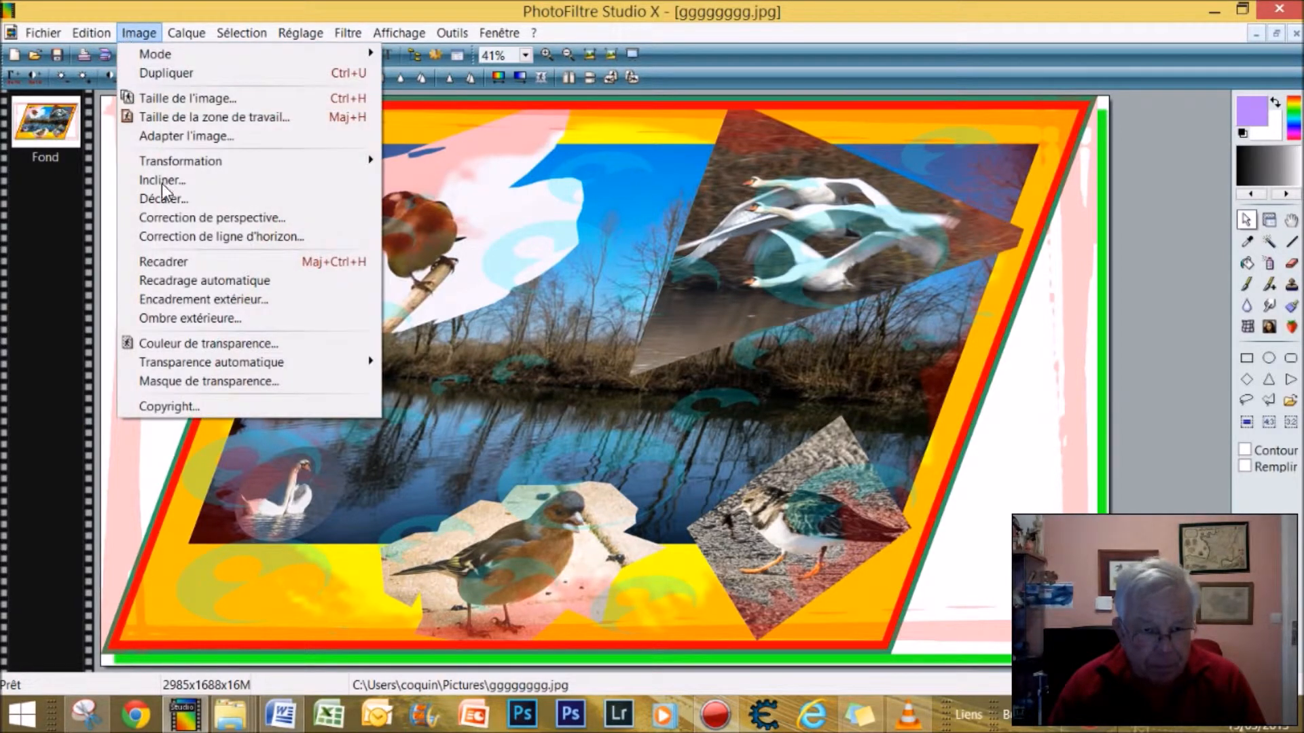
pyautogui.click(184, 319)
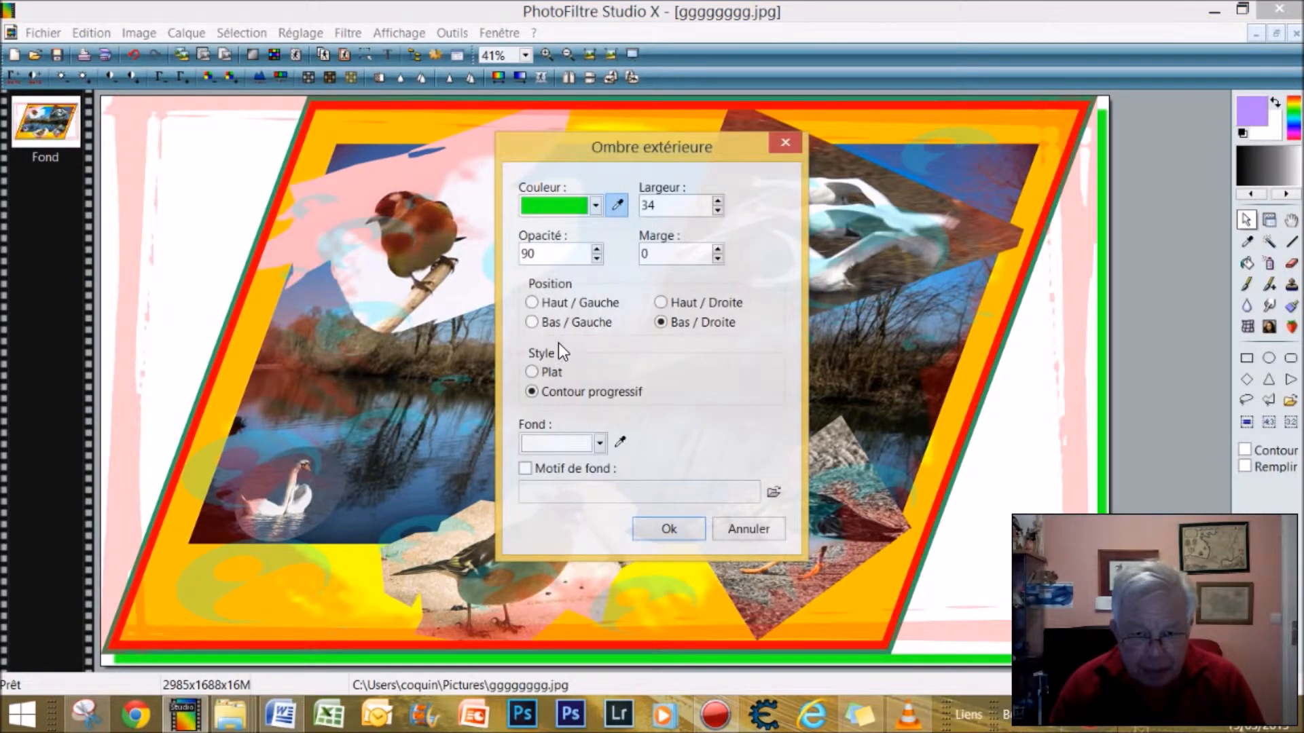
pyautogui.click(533, 303)
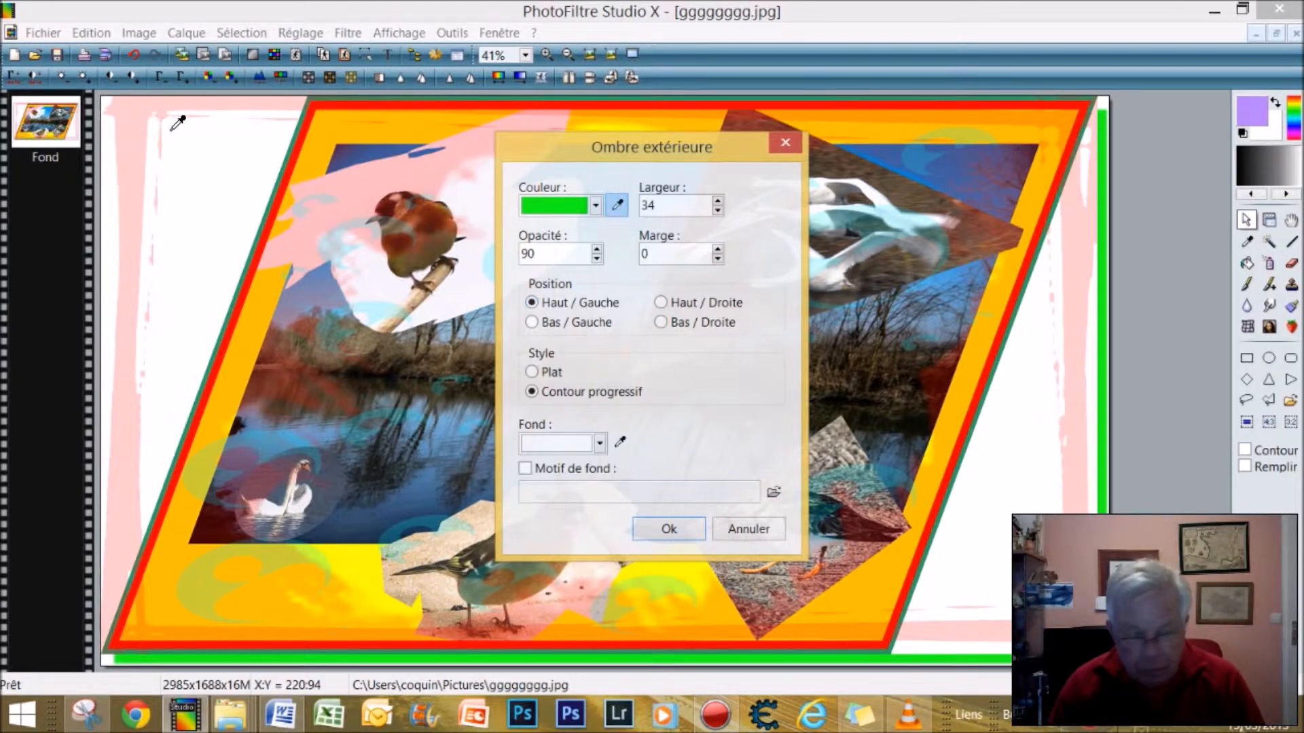
pyautogui.click(593, 205)
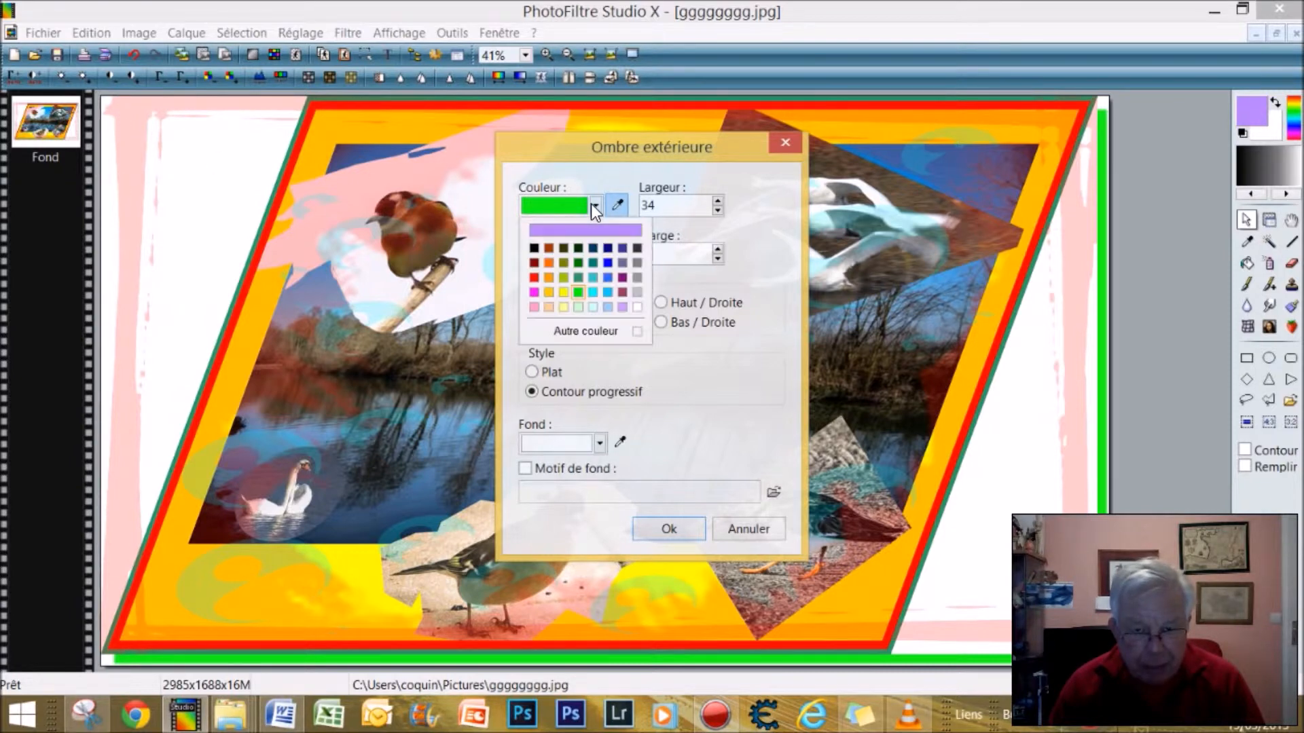
pyautogui.click(608, 265)
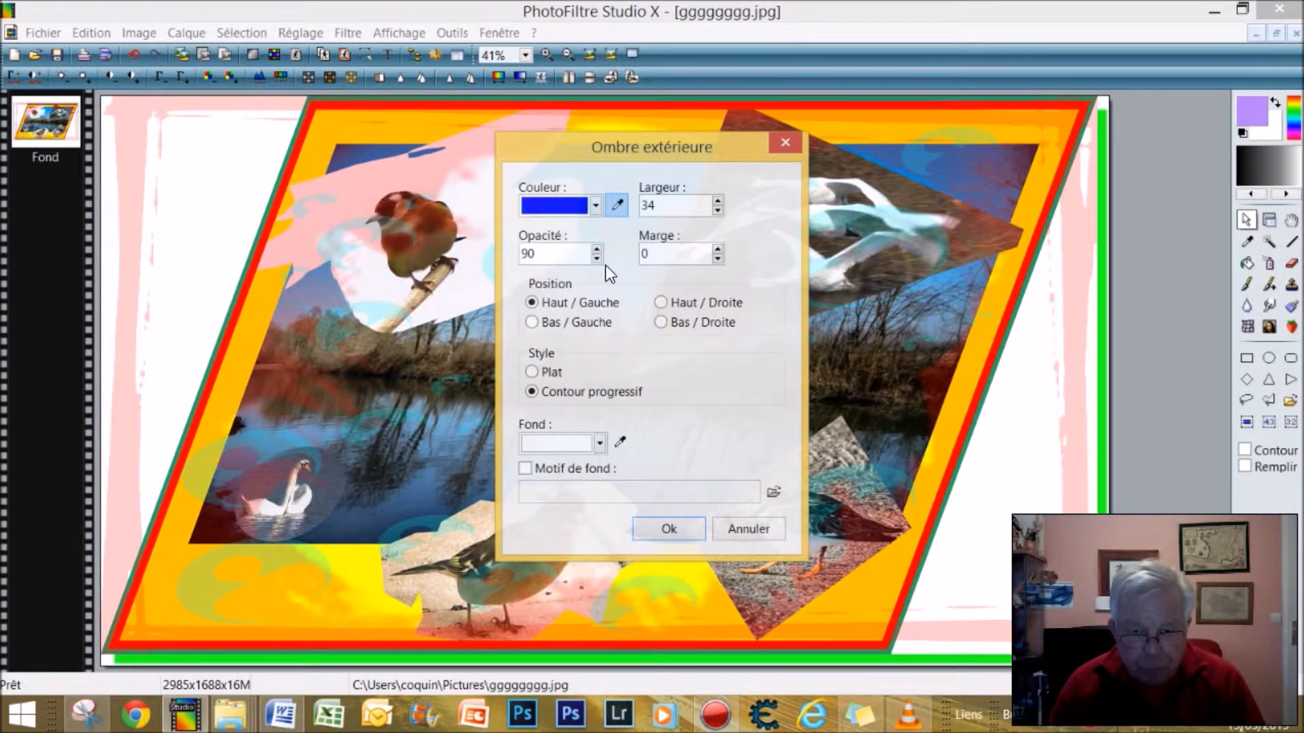
pyautogui.click(669, 528)
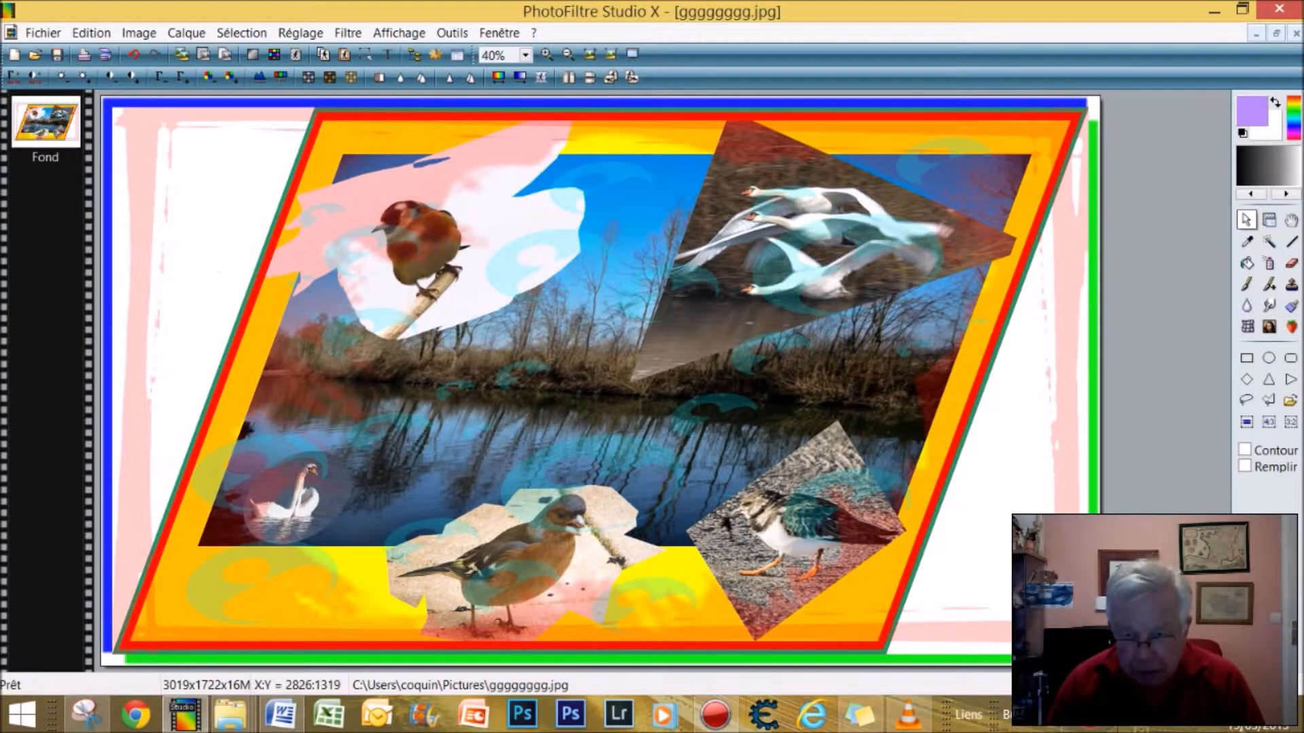
# Fill the white area right of the skewed collage and the narrow strip along its left margin with reddish brown (128, 64, 64).
pyautogui.click(1247, 262)
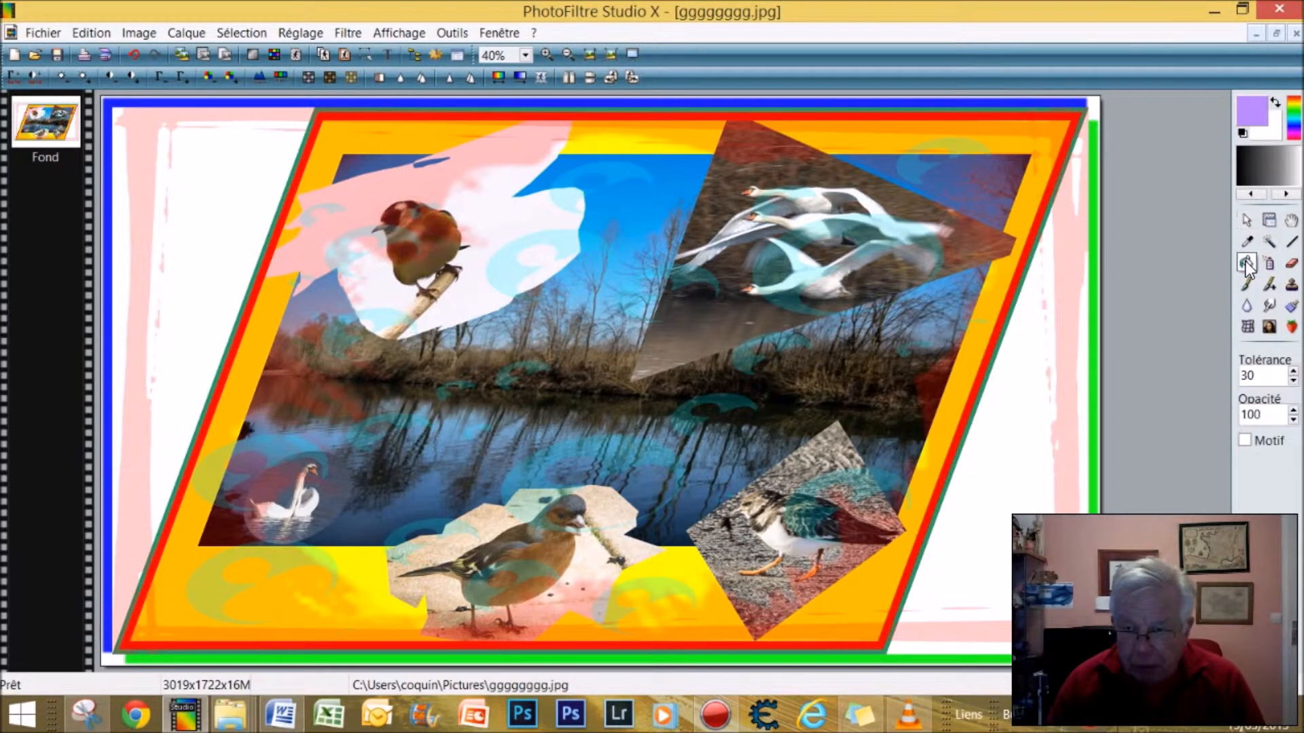
pyautogui.click(1248, 106)
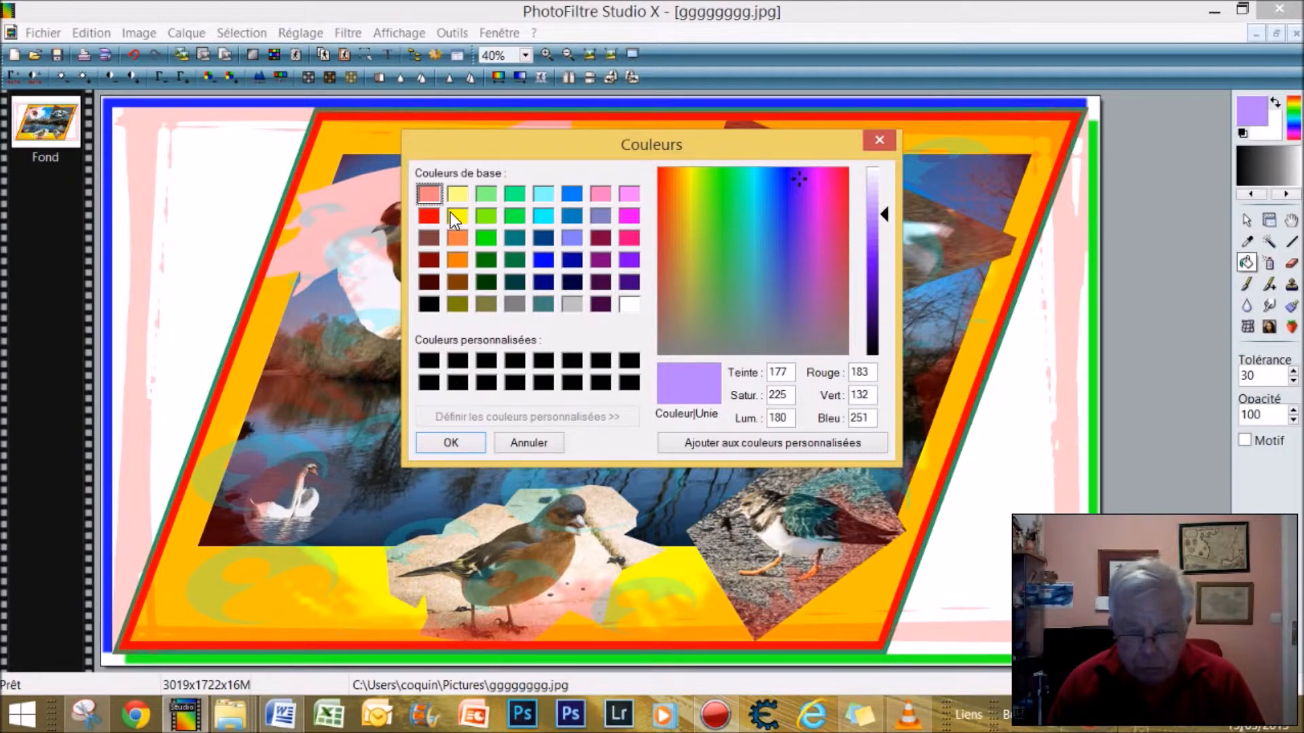
pyautogui.click(427, 238)
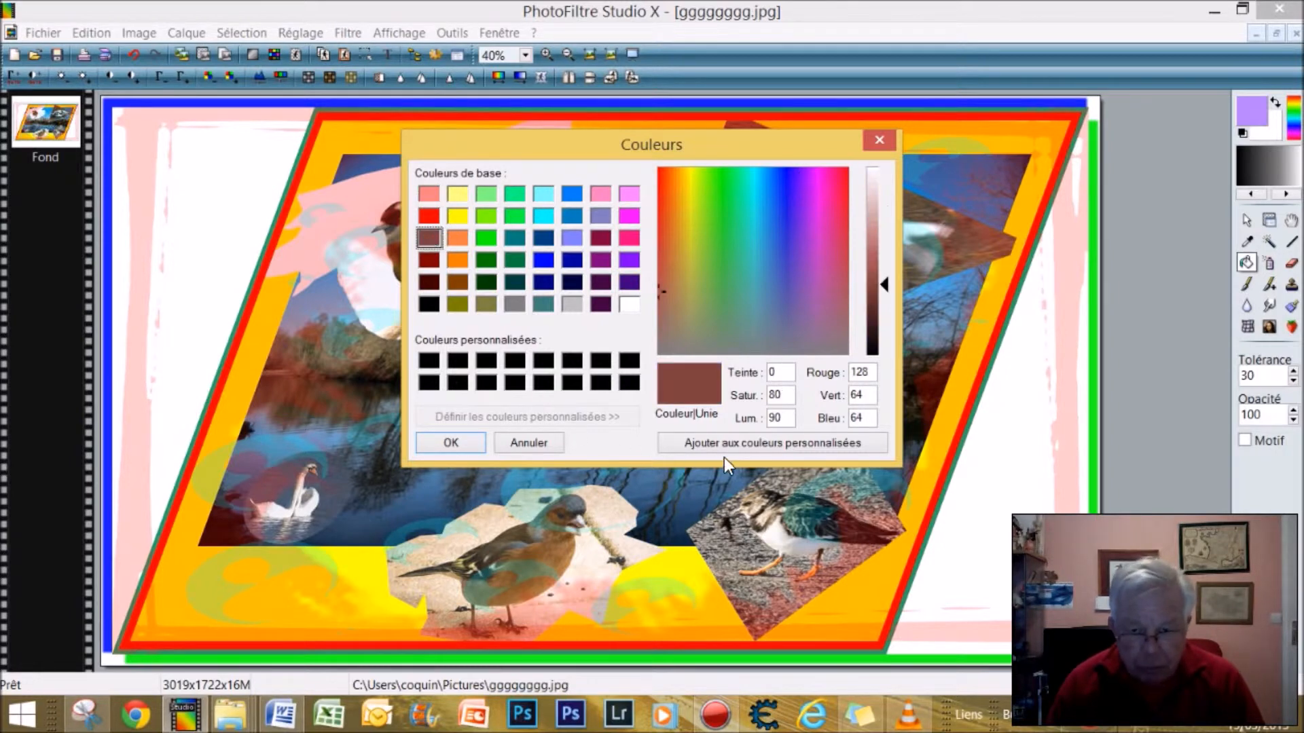
pyautogui.click(448, 443)
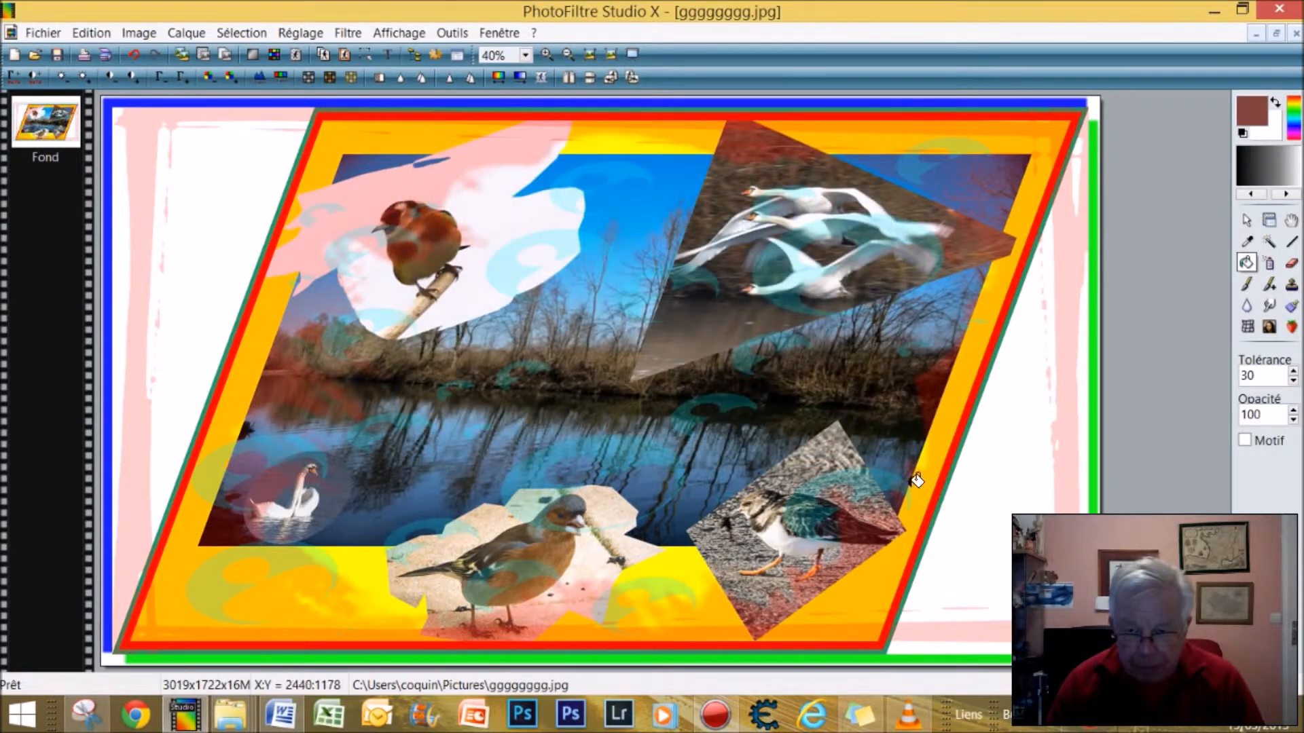
pyautogui.click(1027, 419)
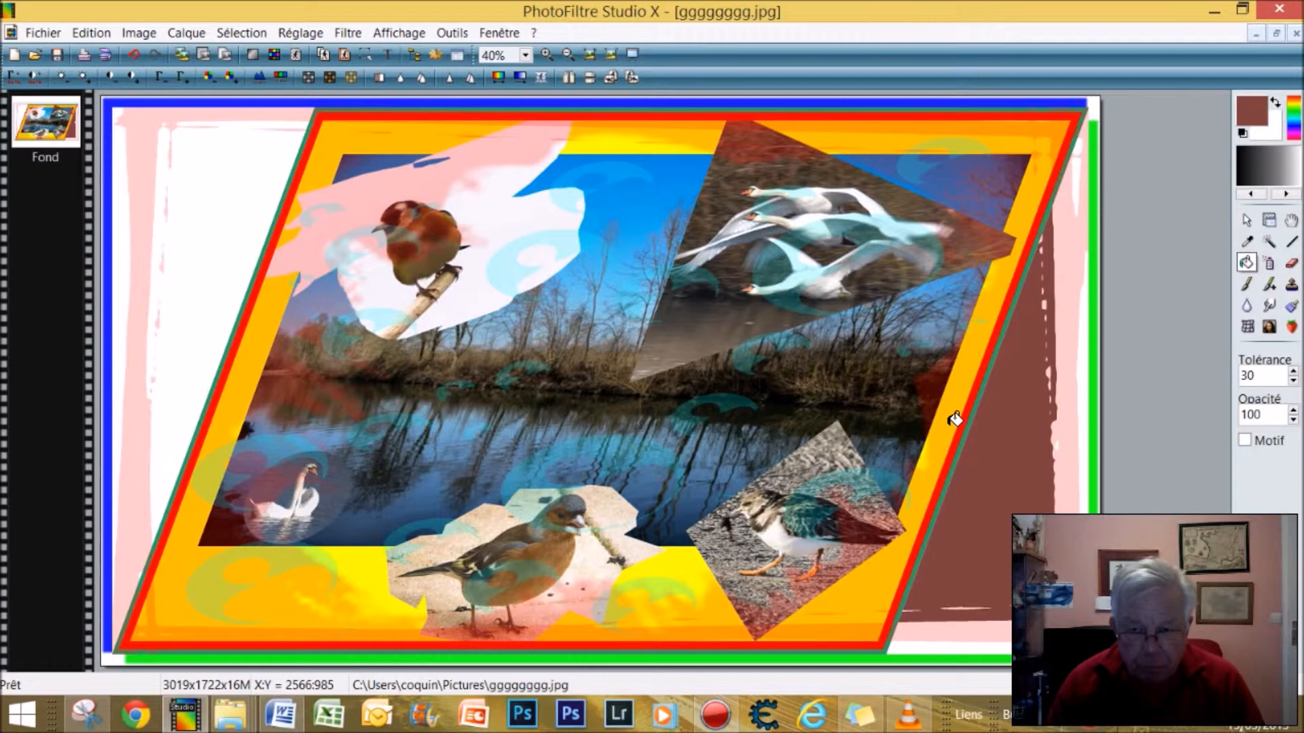
pyautogui.click(125, 269)
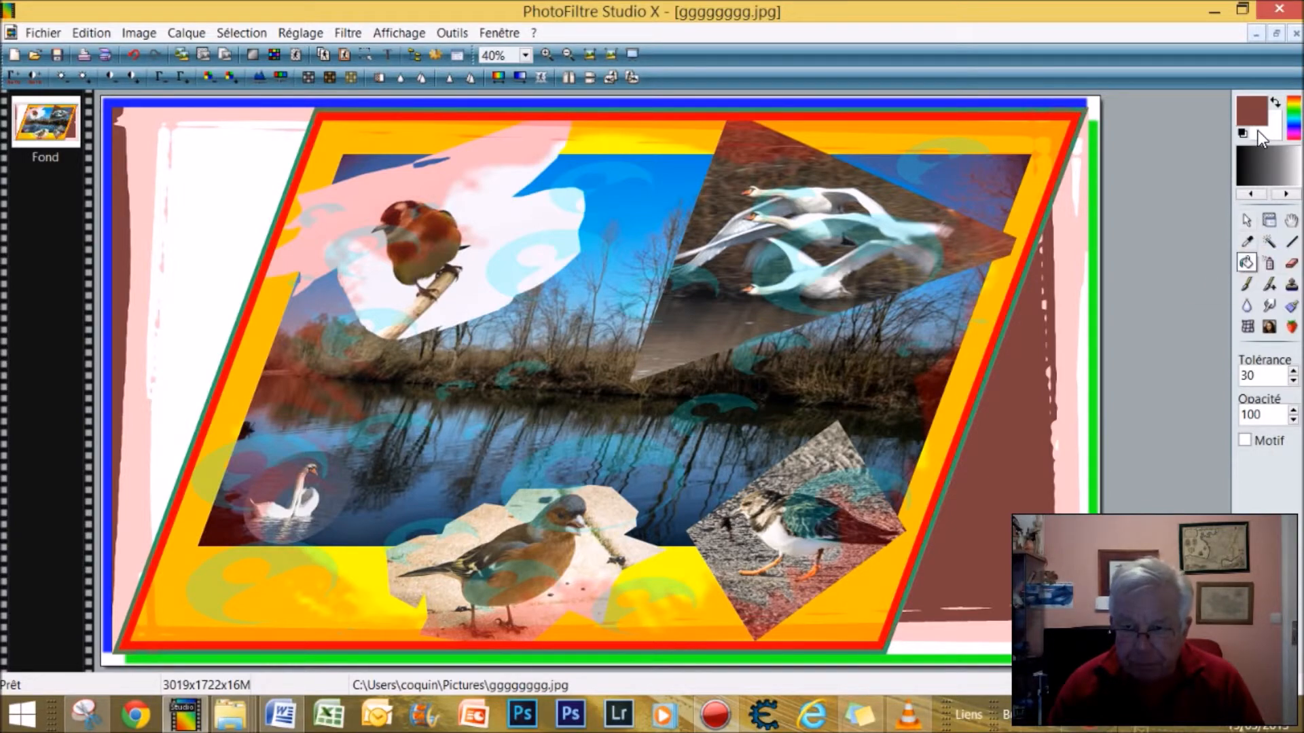
# Fill the thin white strip and the pink band in the image's right margin with orange (255, 128, 0).
pyautogui.click(1247, 110)
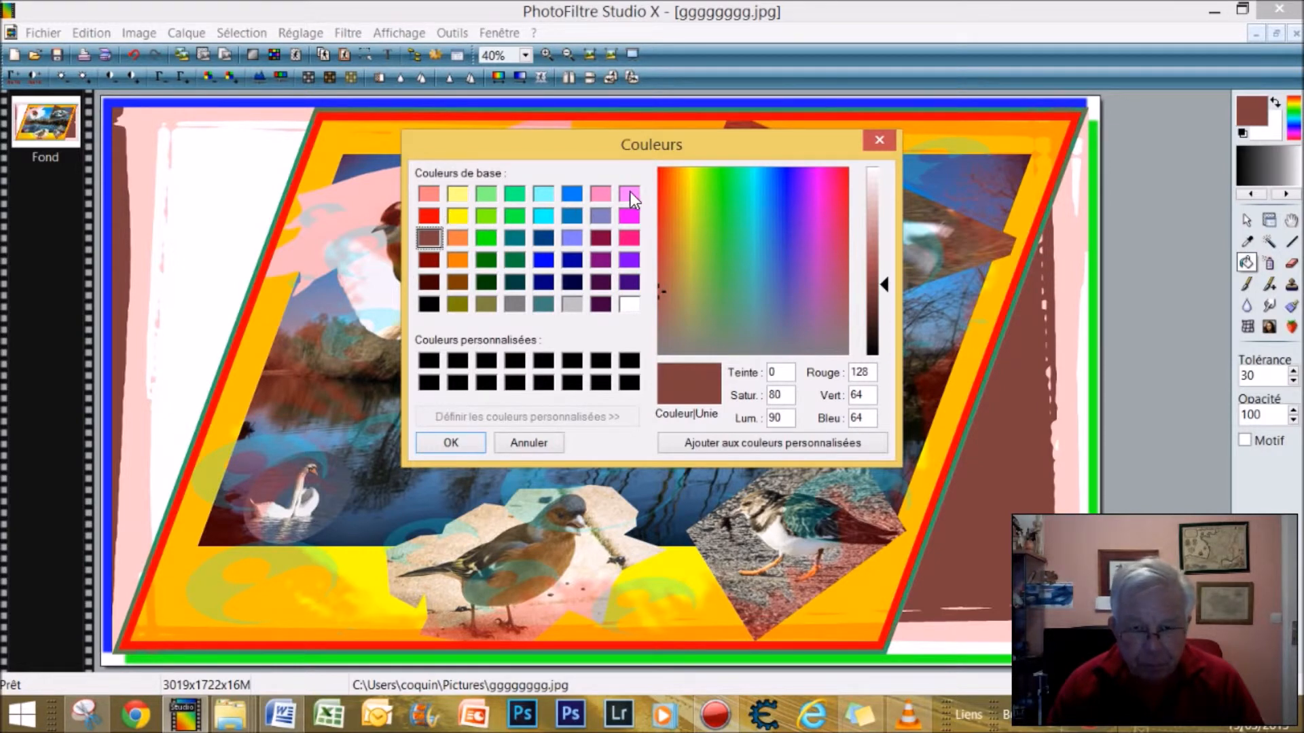
pyautogui.click(455, 260)
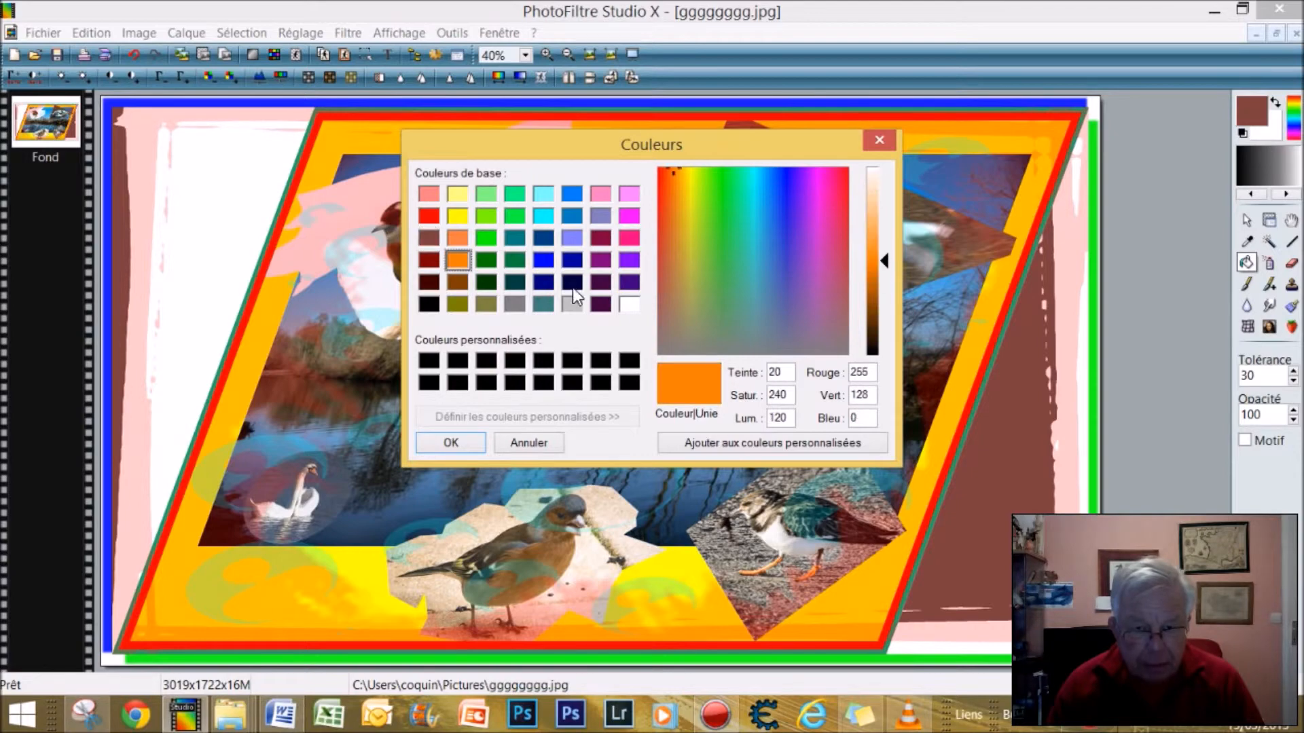
pyautogui.click(450, 443)
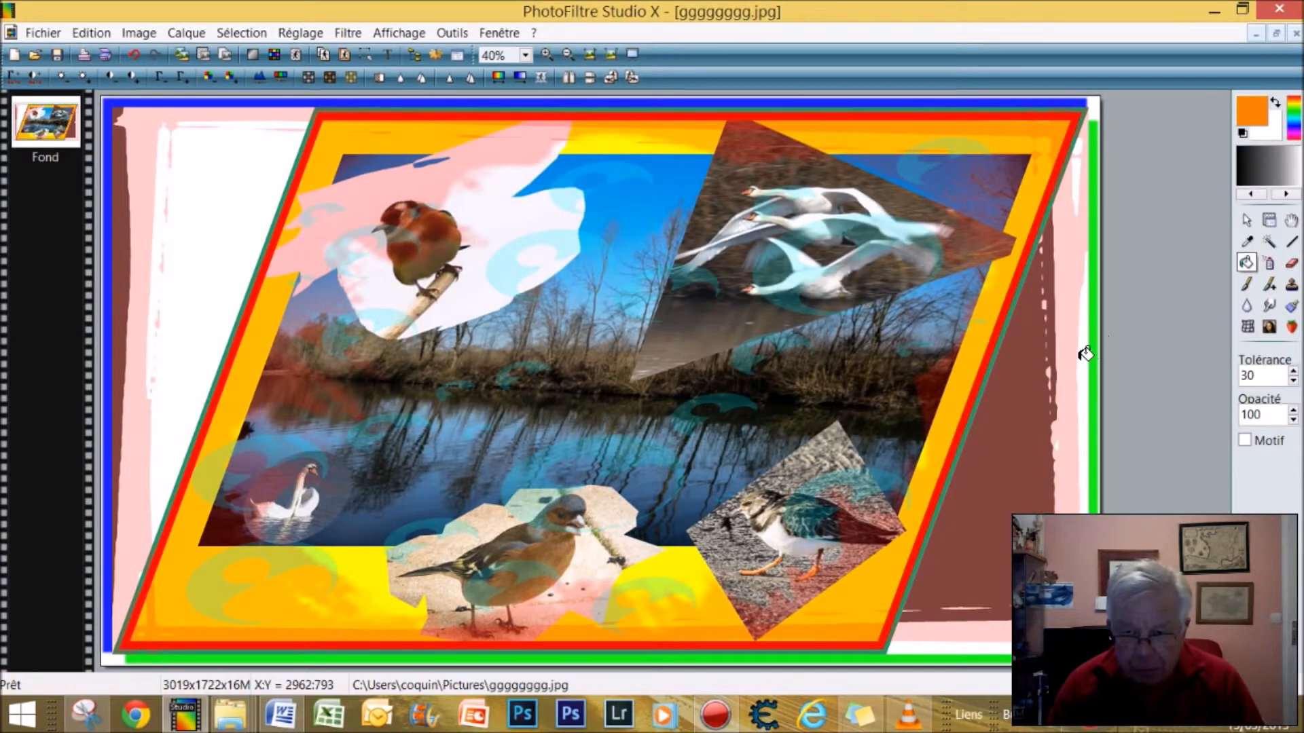
pyautogui.click(1085, 354)
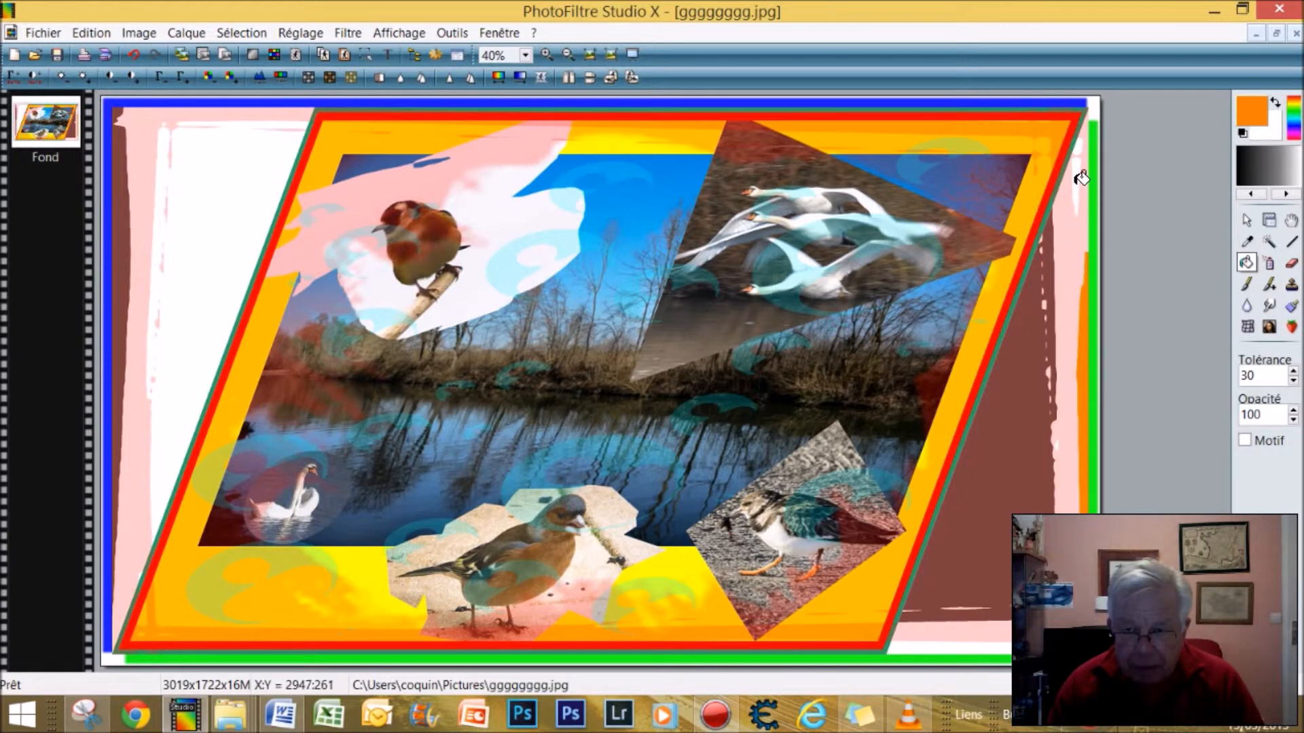
pyautogui.click(1083, 151)
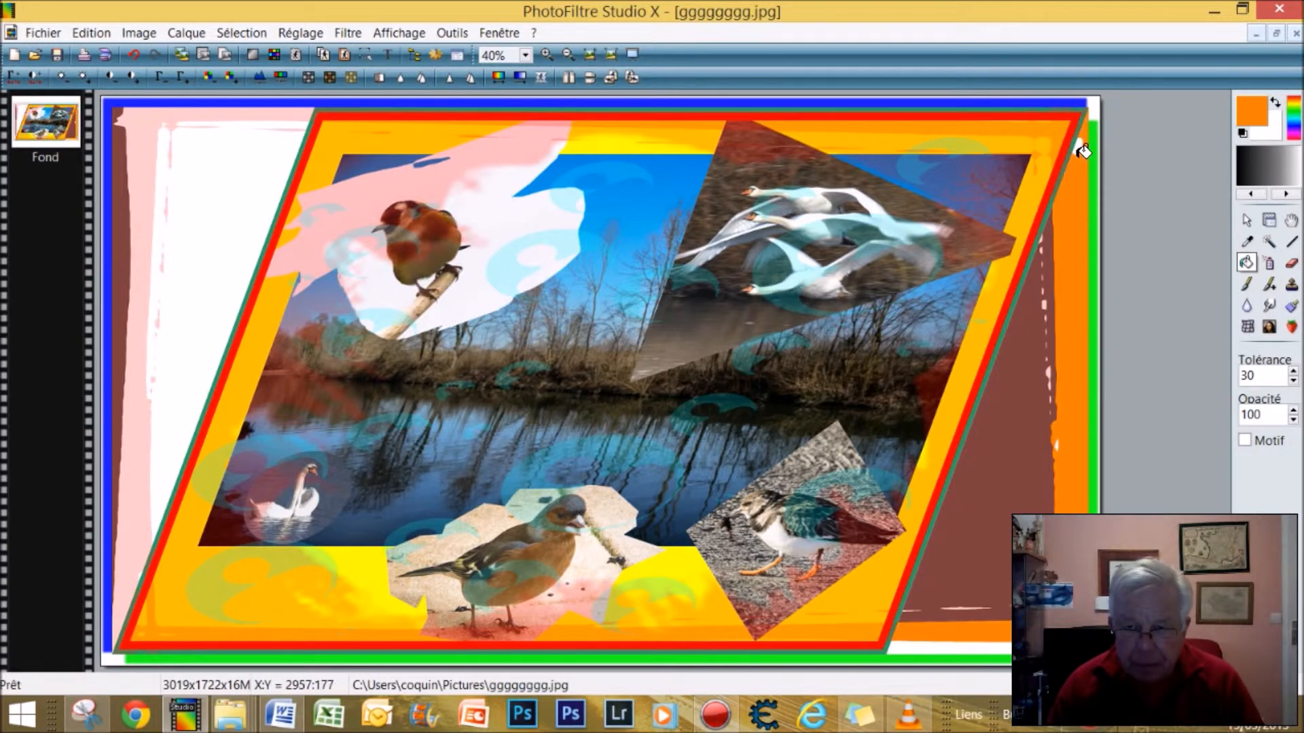
# Undo the orange fill of the pink band in the right margin and fill the white area left of the skewed collage with orange.
pyautogui.click(135, 55)
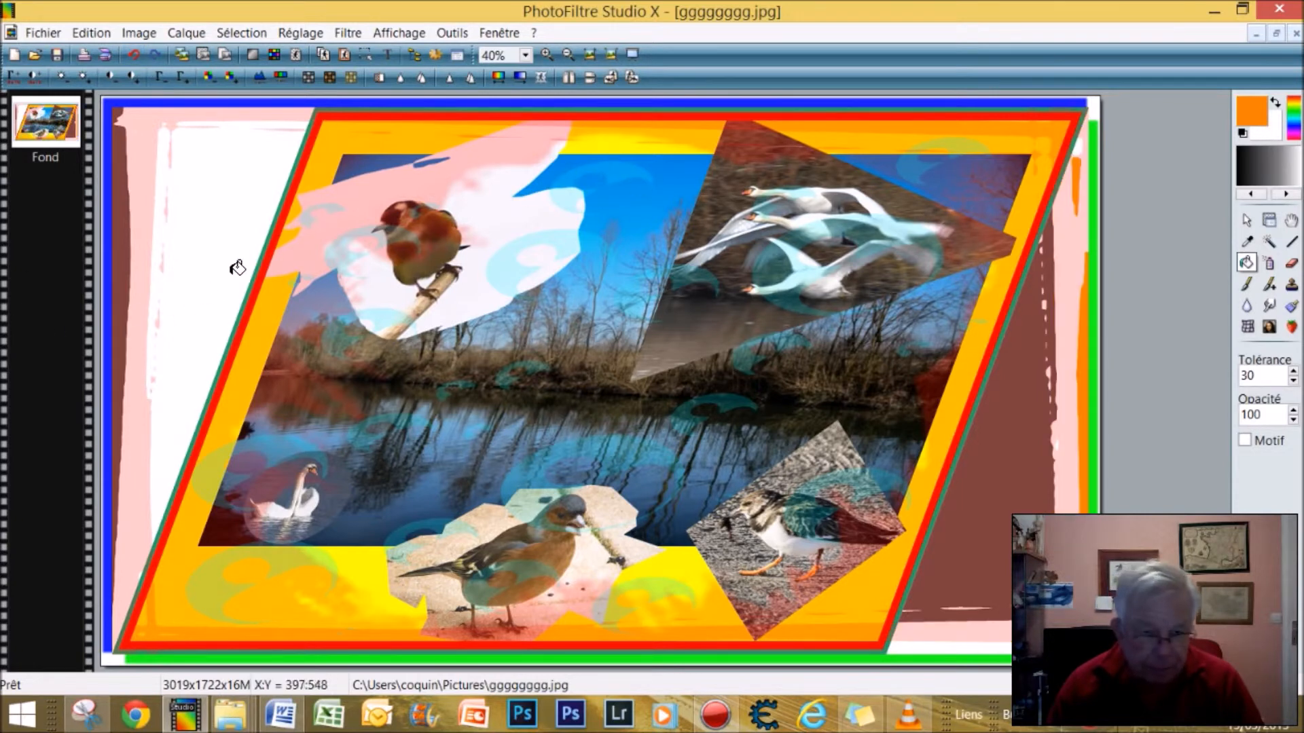
pyautogui.click(247, 252)
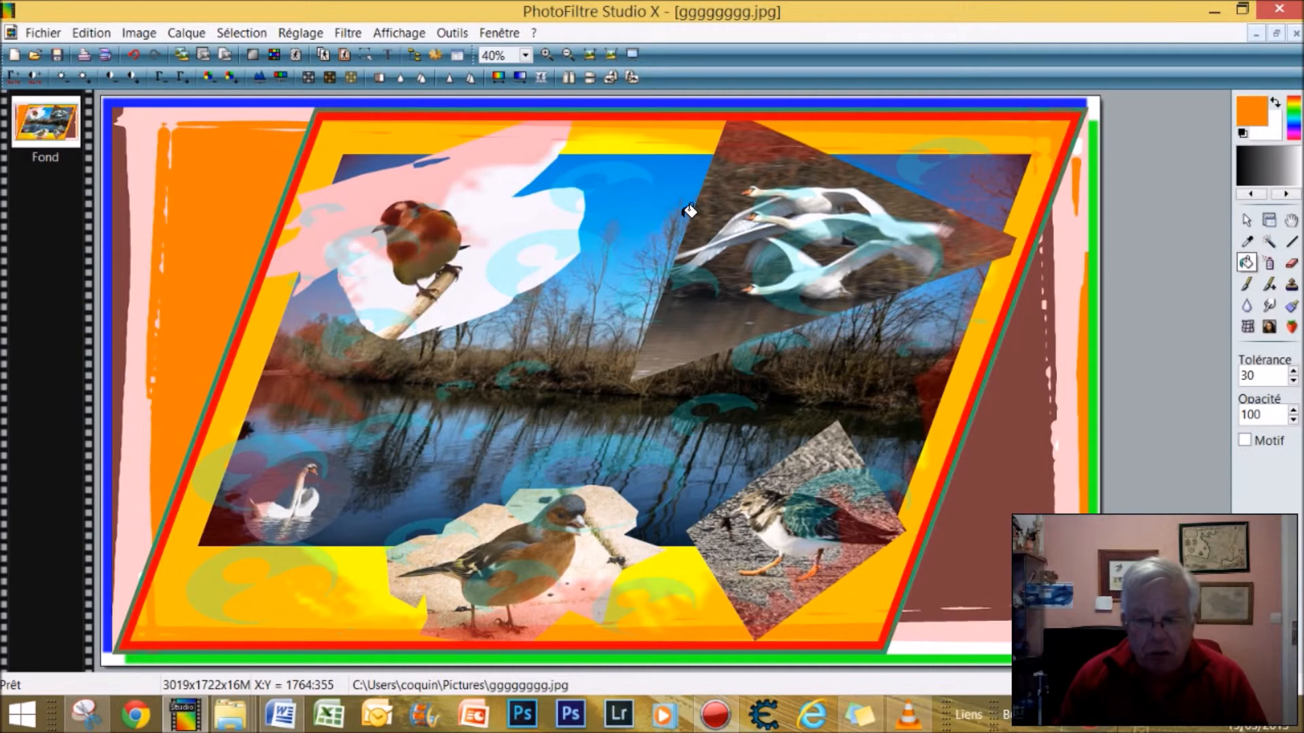
# Save the collage as a new JPEG named forrooee in the Images folder, with compression 90 and standard format.
pyautogui.click(44, 35)
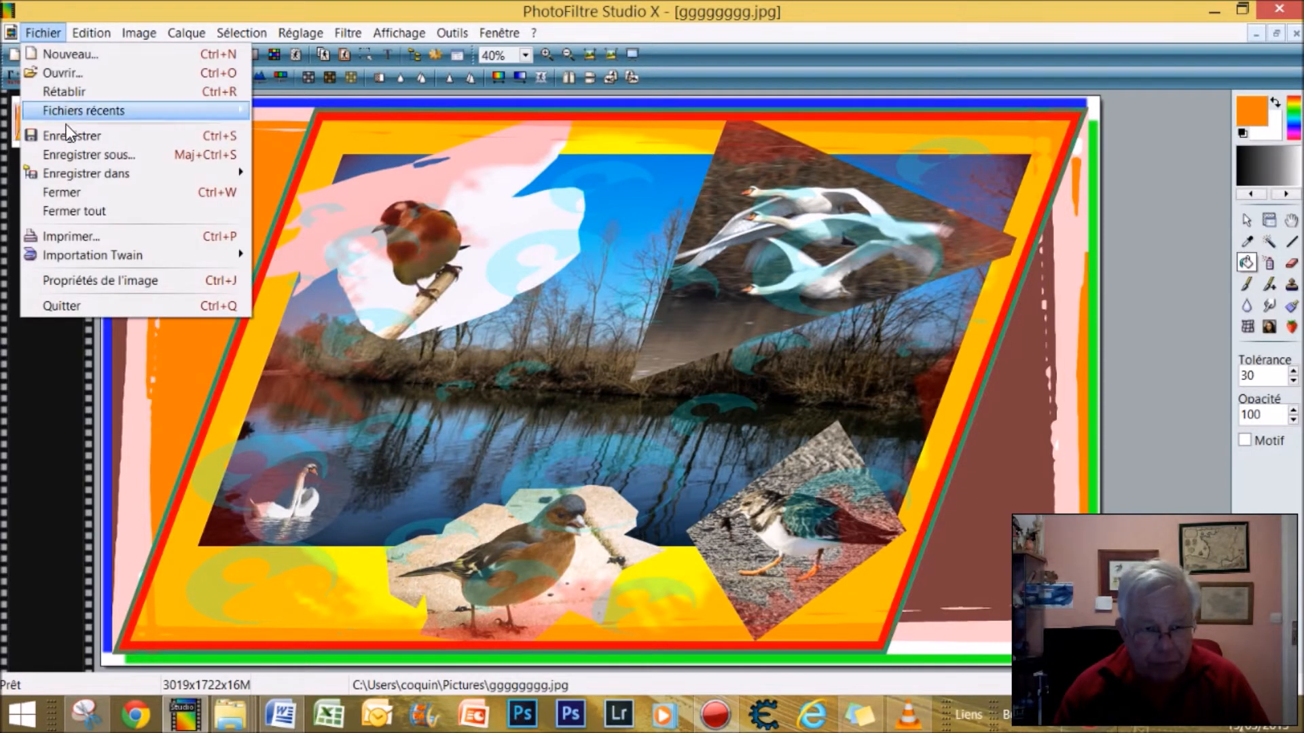
pyautogui.click(67, 155)
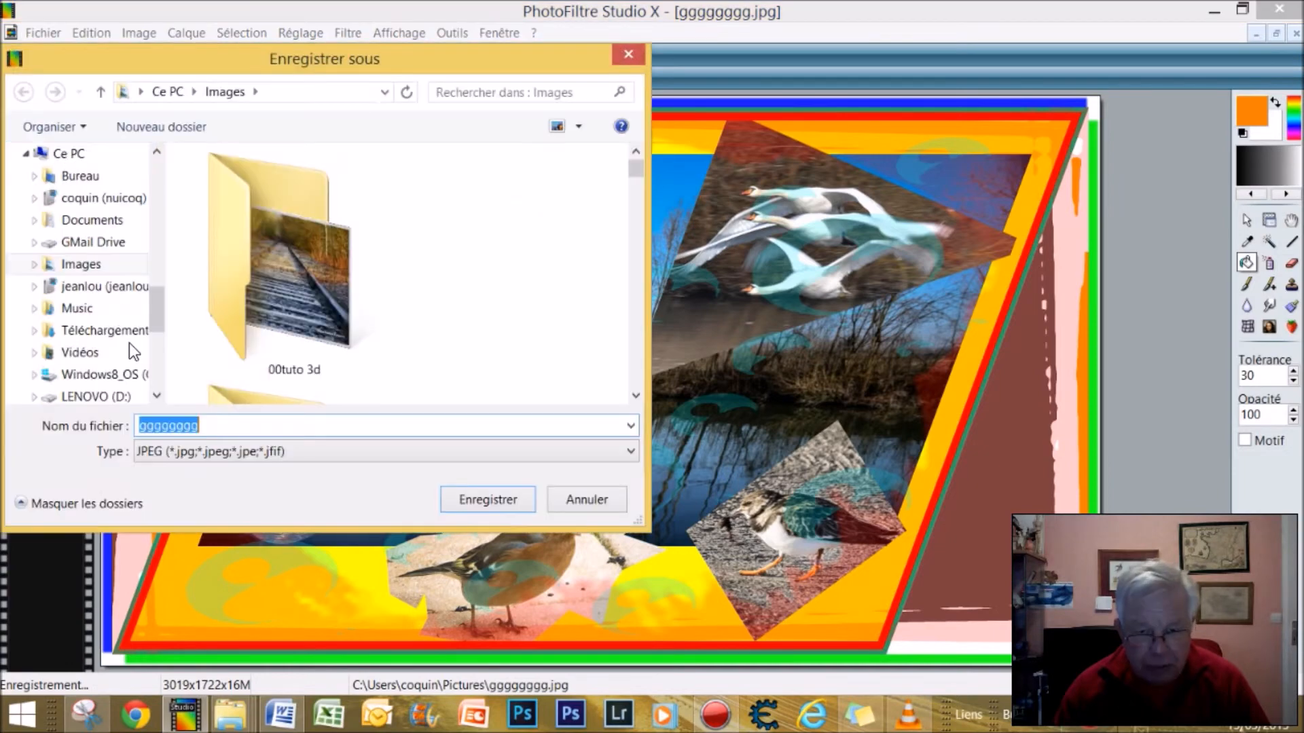
pyautogui.click(211, 427)
pyautogui.moveTo(211, 427); pyautogui.dragTo(141, 425)
pyautogui.write('forrooee')
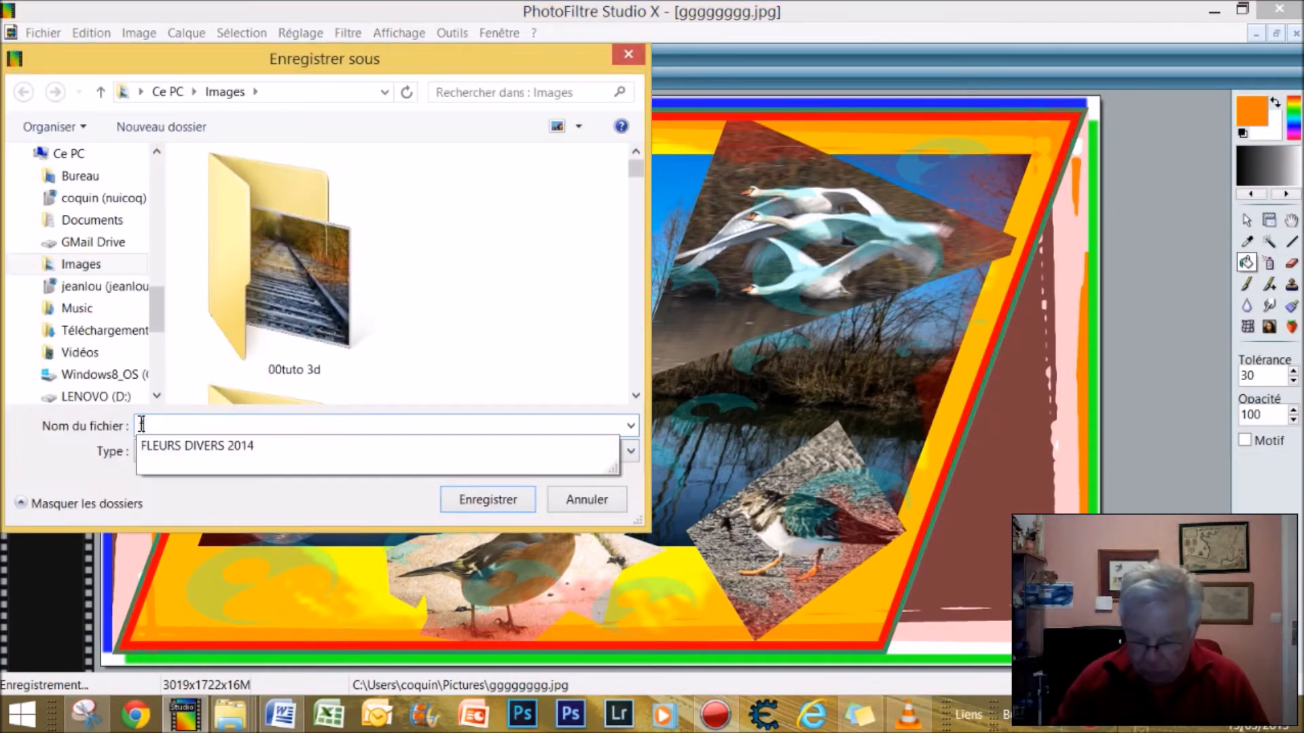
pyautogui.click(483, 498)
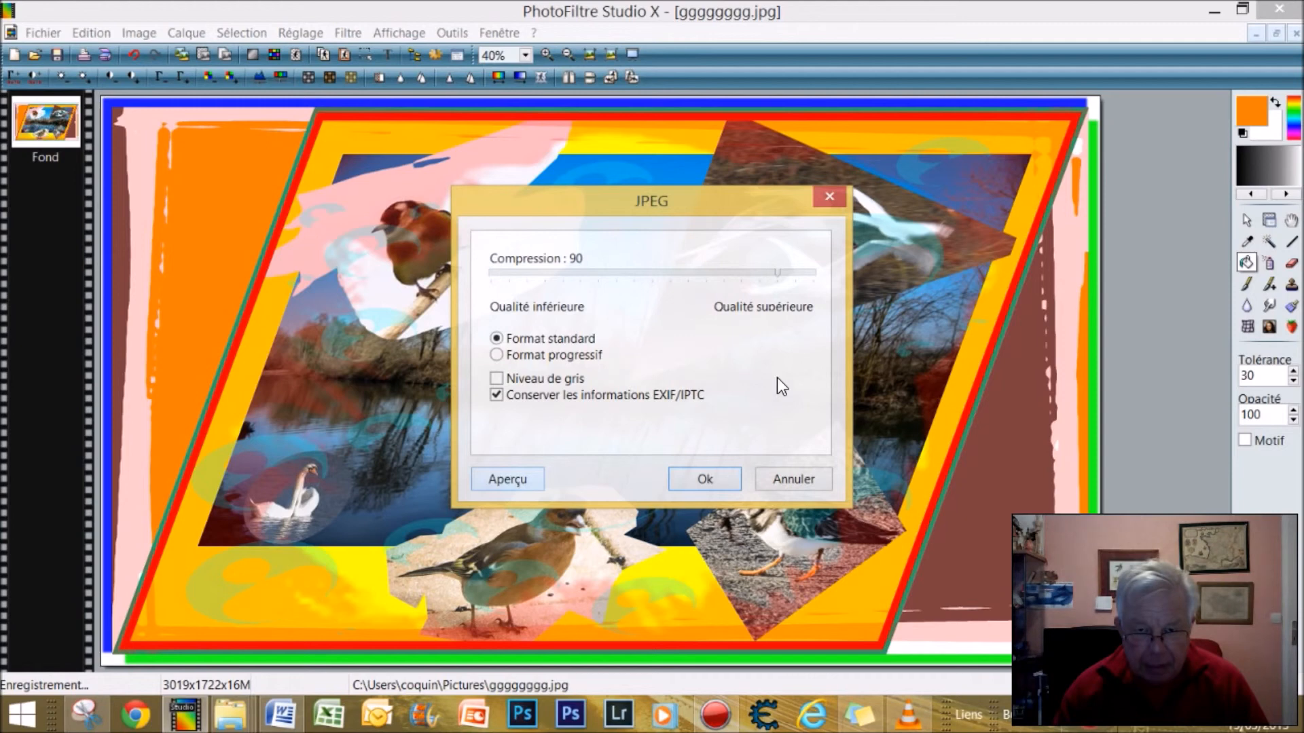
pyautogui.click(705, 478)
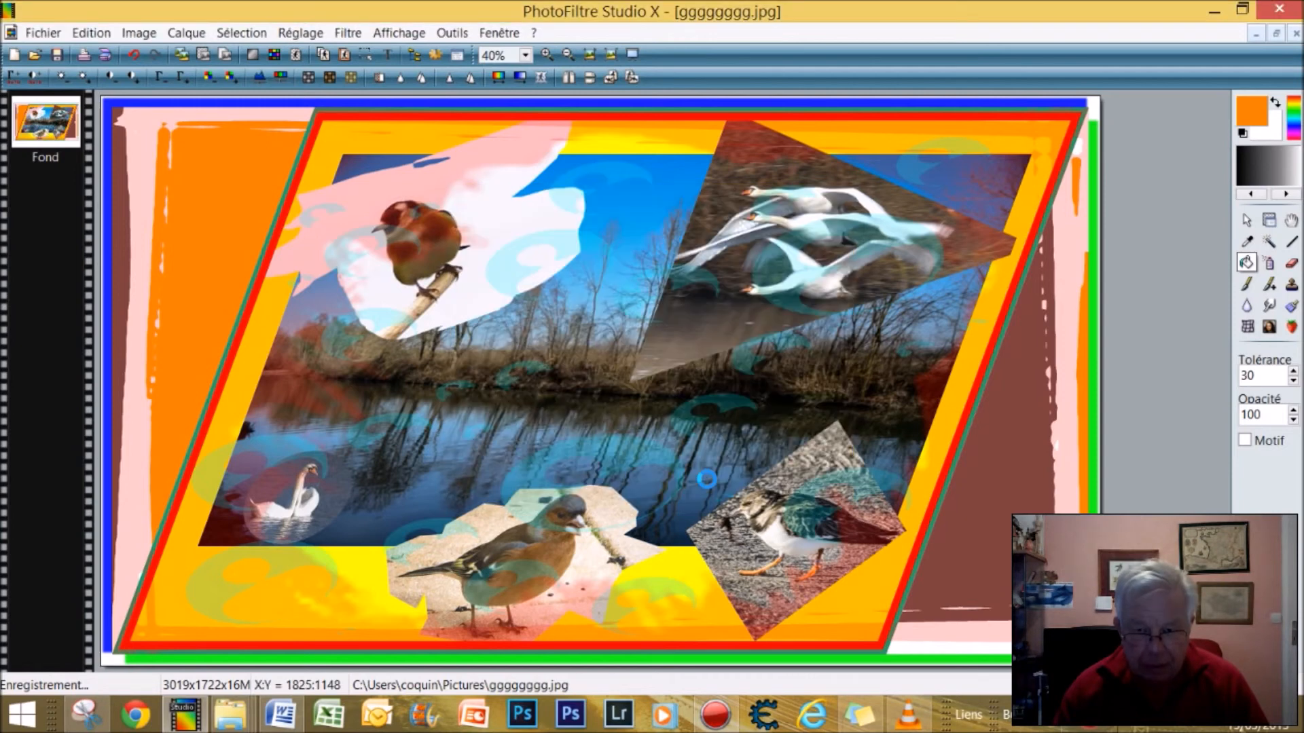